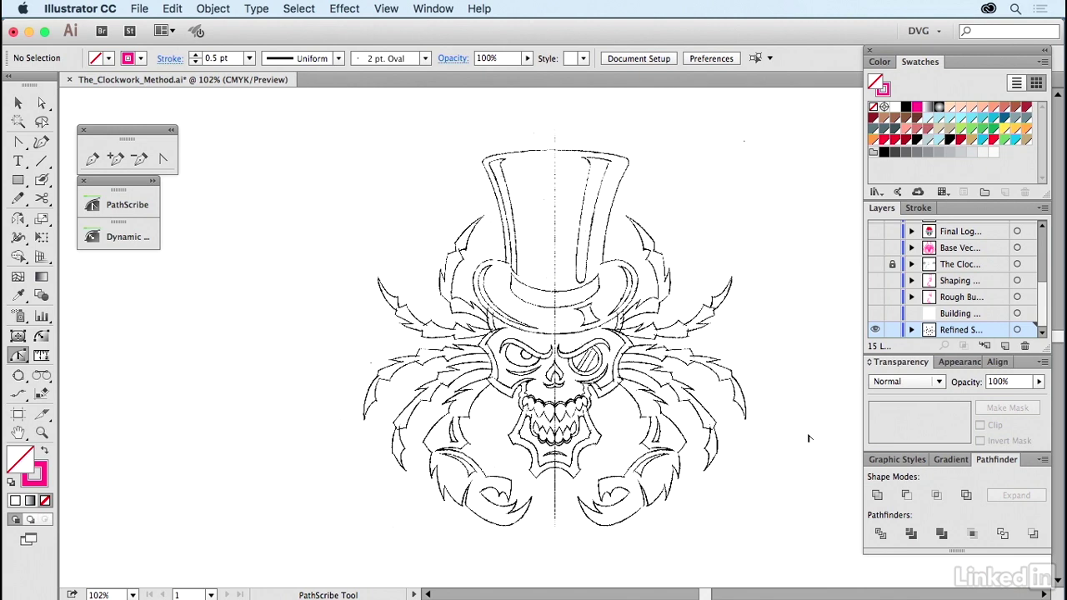
Fade the linked Refined_Sketch.tif image to 20% opacity and lock the refined sketch layer.
key(v)
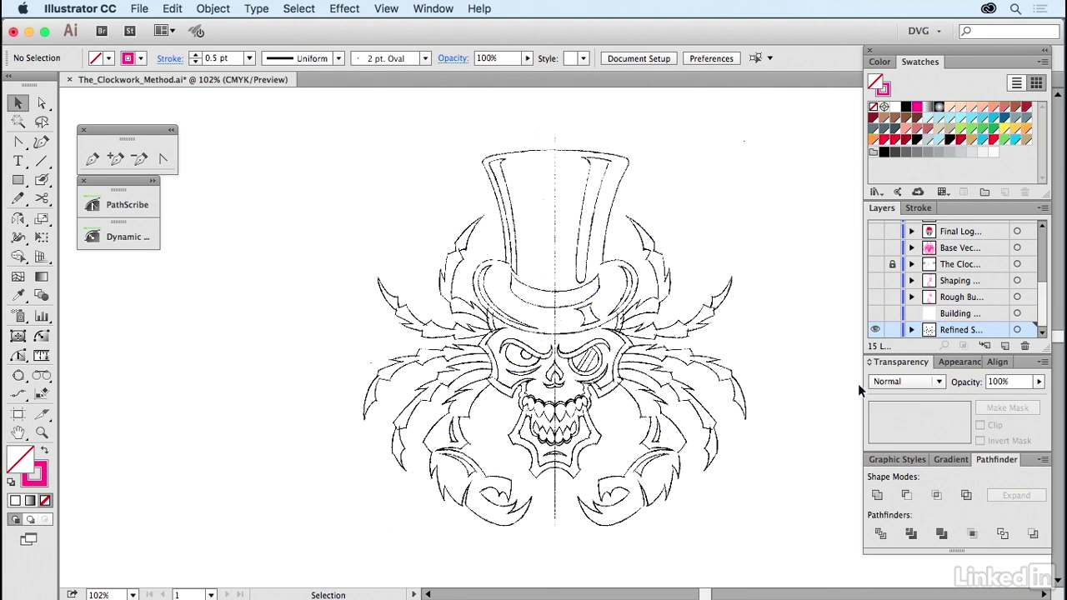
click(679, 367)
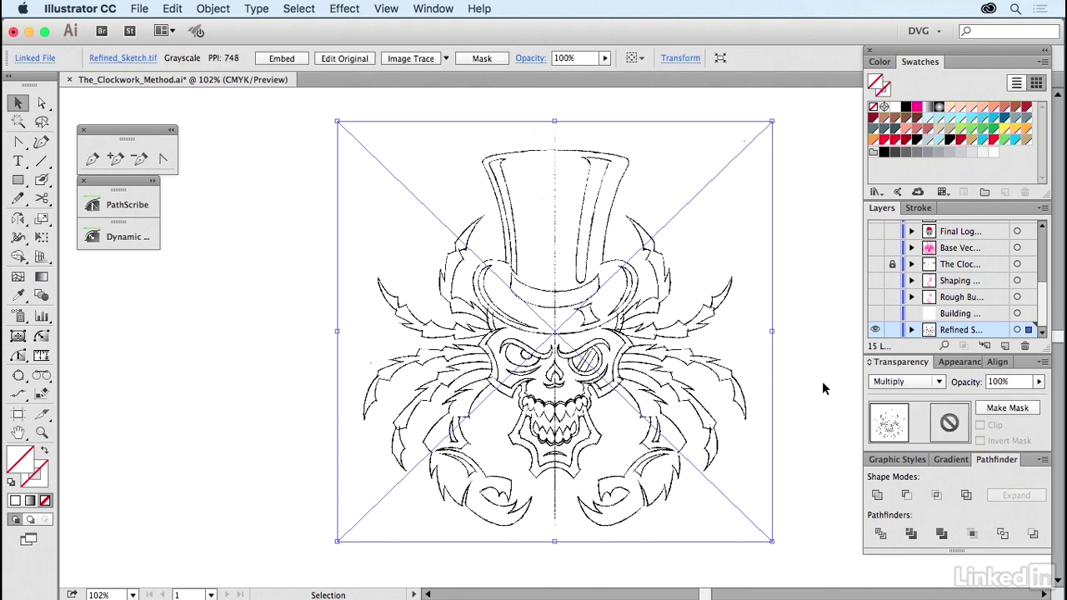
click(988, 382)
text(20)
key(Return)
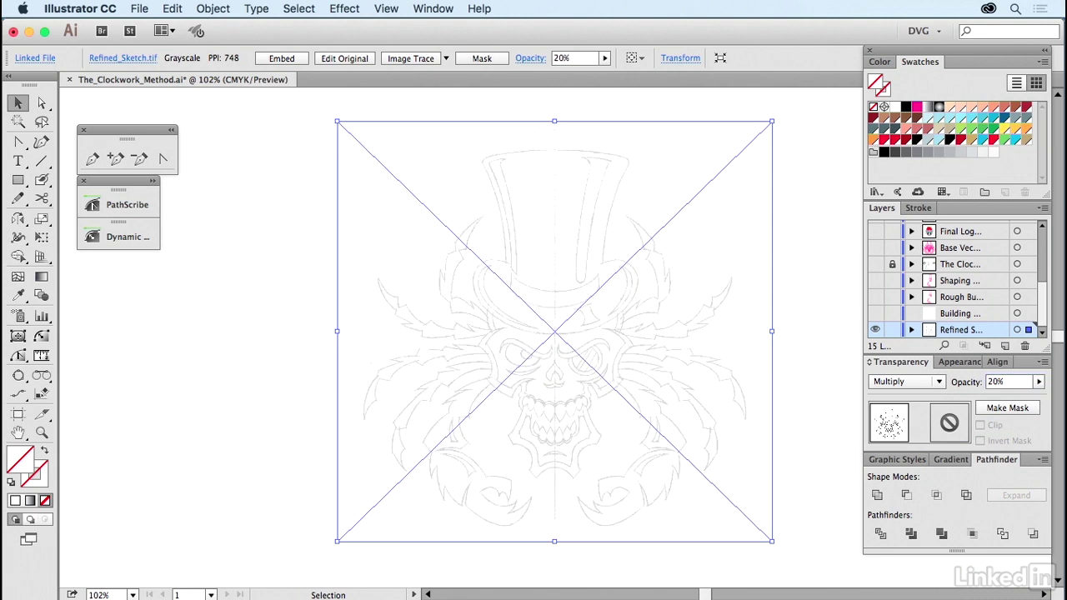
click(891, 330)
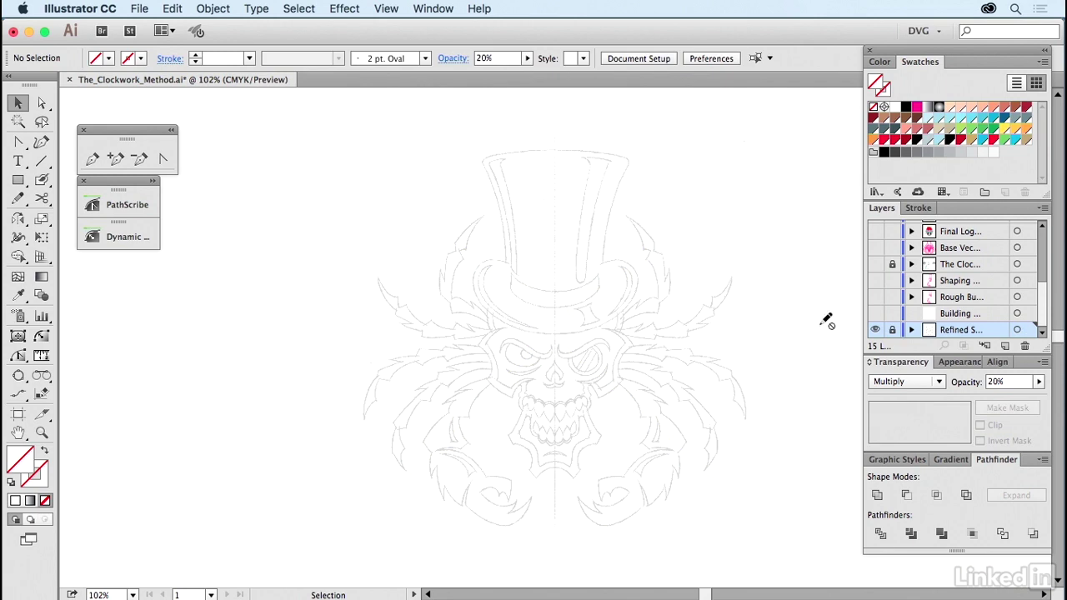
Show and activate the Building layer, and choose the graphic style with no fill and a 0.1 pt magenta stroke.
click(874, 314)
click(960, 315)
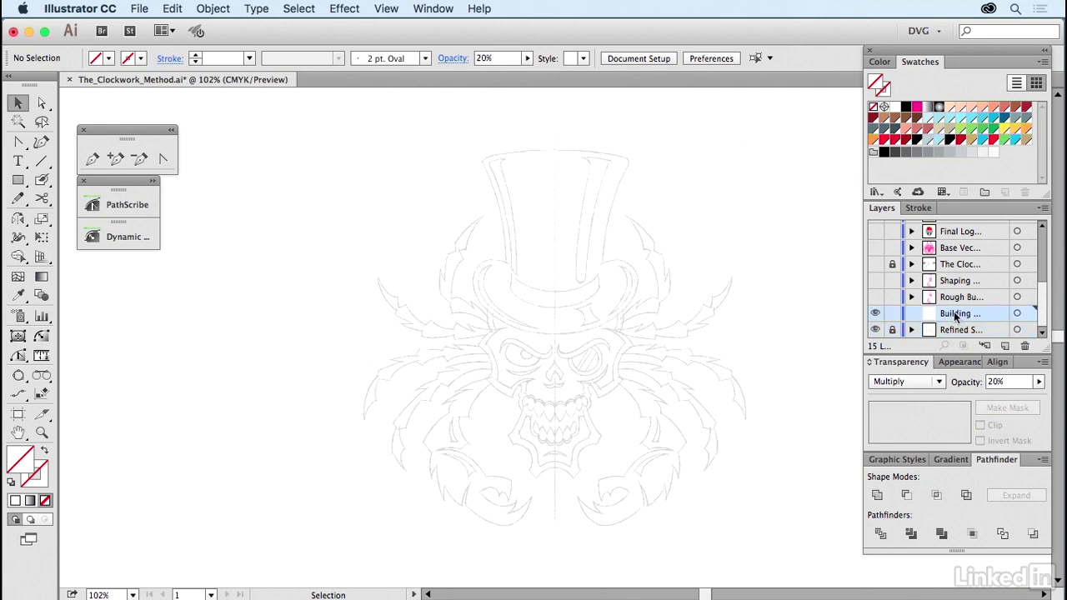
click(41, 431)
click(92, 158)
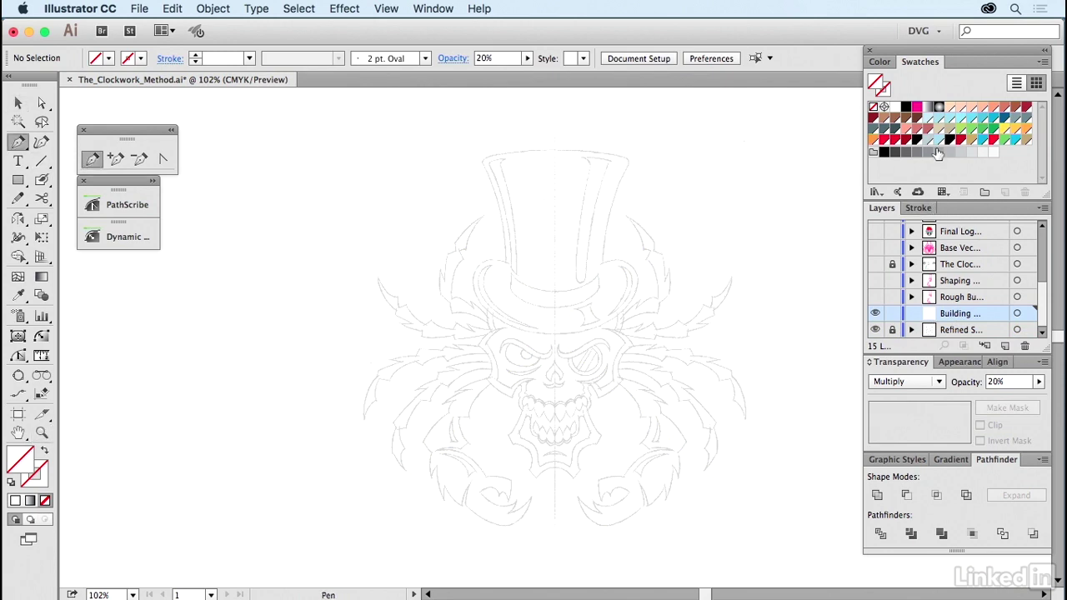
click(899, 459)
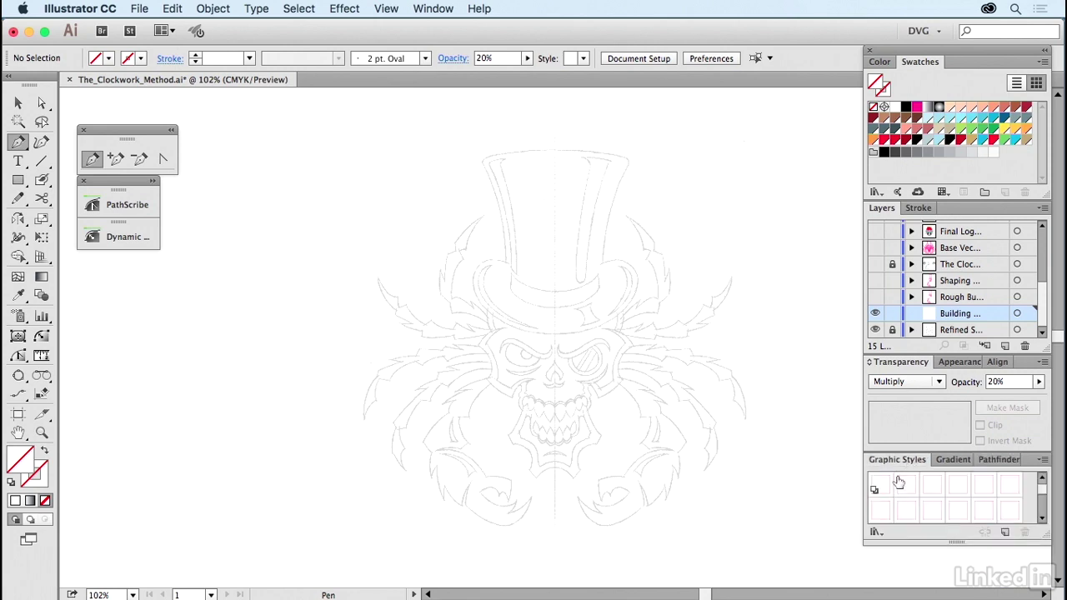
click(905, 485)
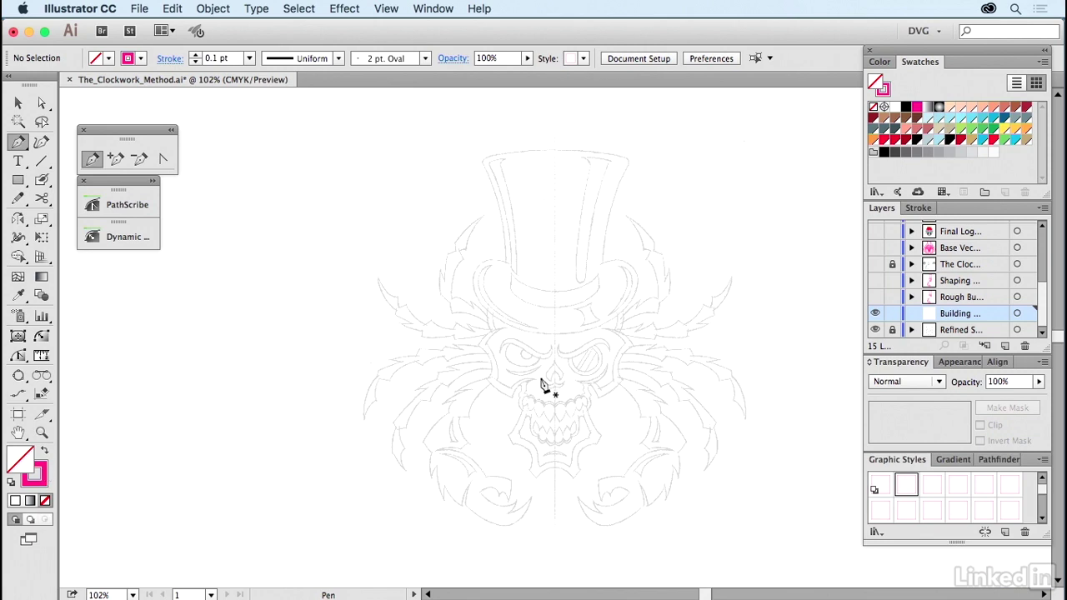
Start a Pen path along the inner edge of the plate beside the skull's eye, from the upper tip to the tip above the teeth.
click(42, 432)
drag(458, 295, 564, 366)
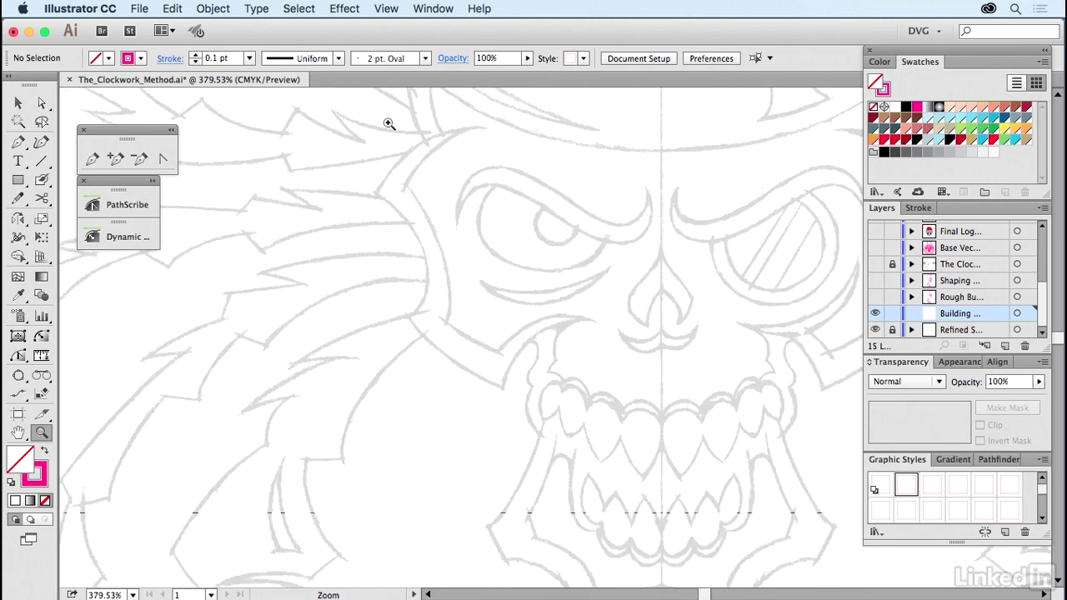
drag(367, 132, 700, 439)
drag(552, 243, 554, 261)
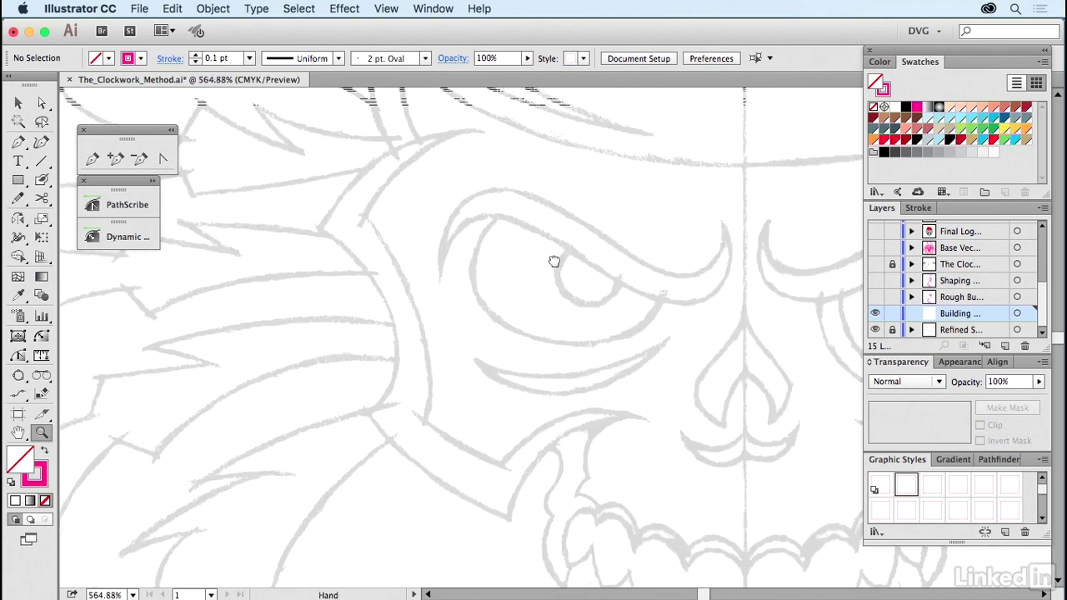
click(92, 159)
click(477, 131)
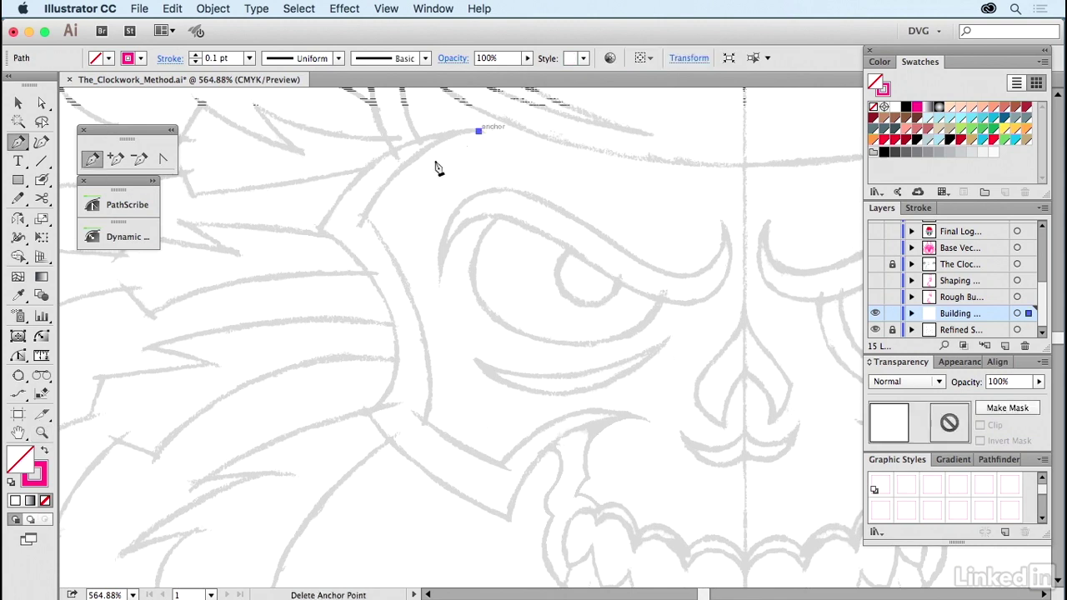
click(366, 218)
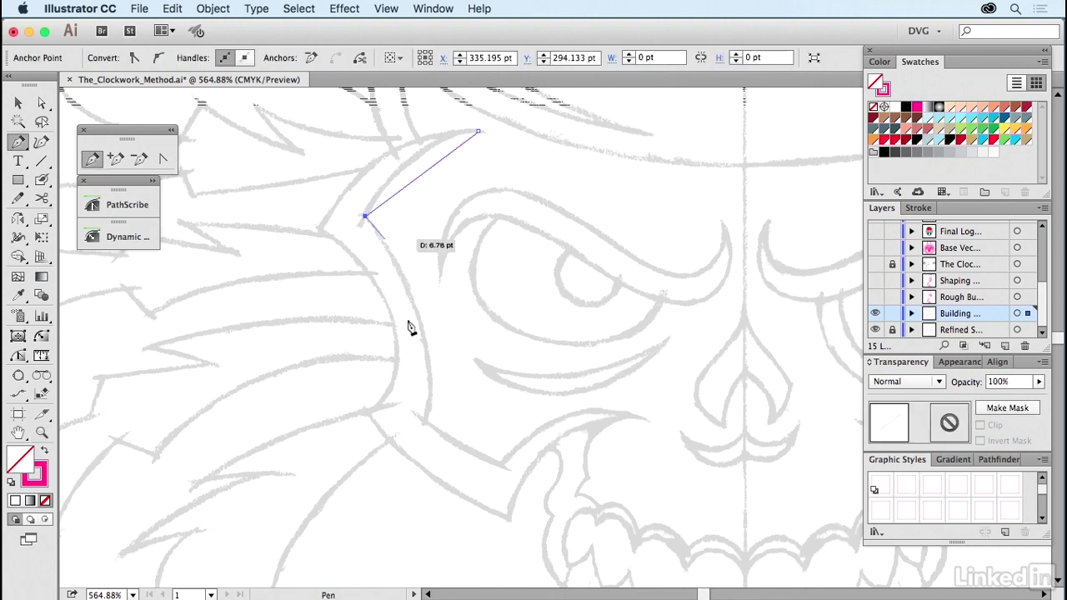
click(425, 422)
click(498, 464)
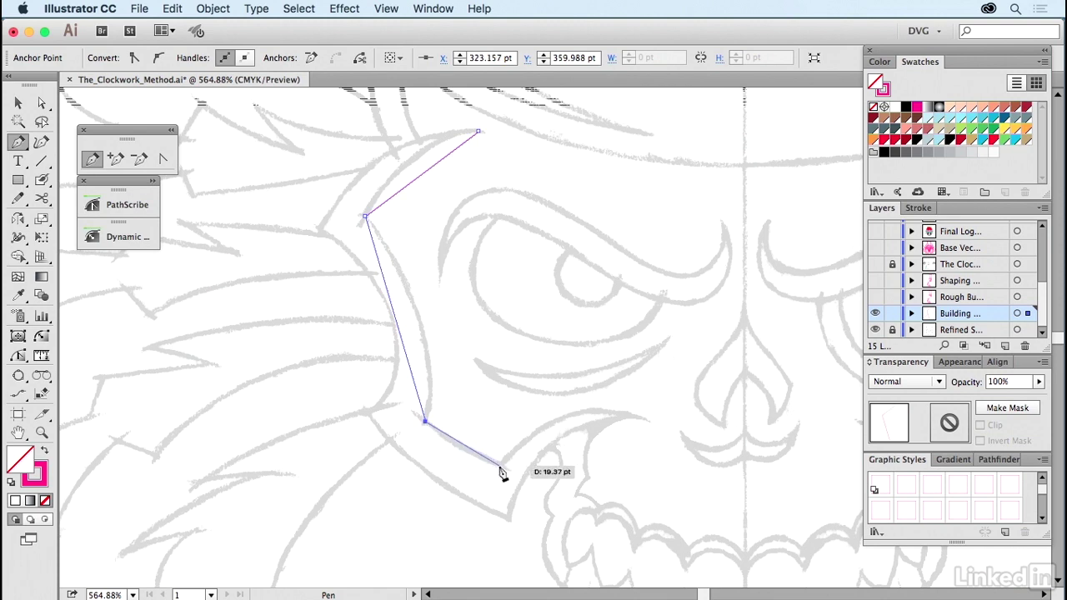
click(642, 419)
Continue the path with corner points back up the plate's outer edge and close it at the upper tip.
drag(510, 518, 407, 460)
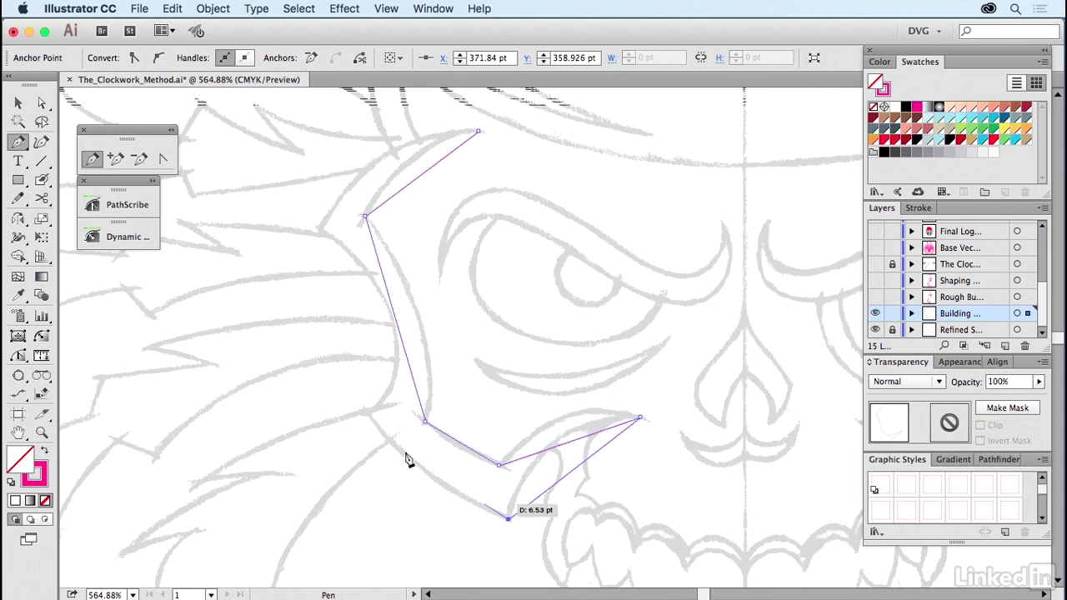
click(366, 413)
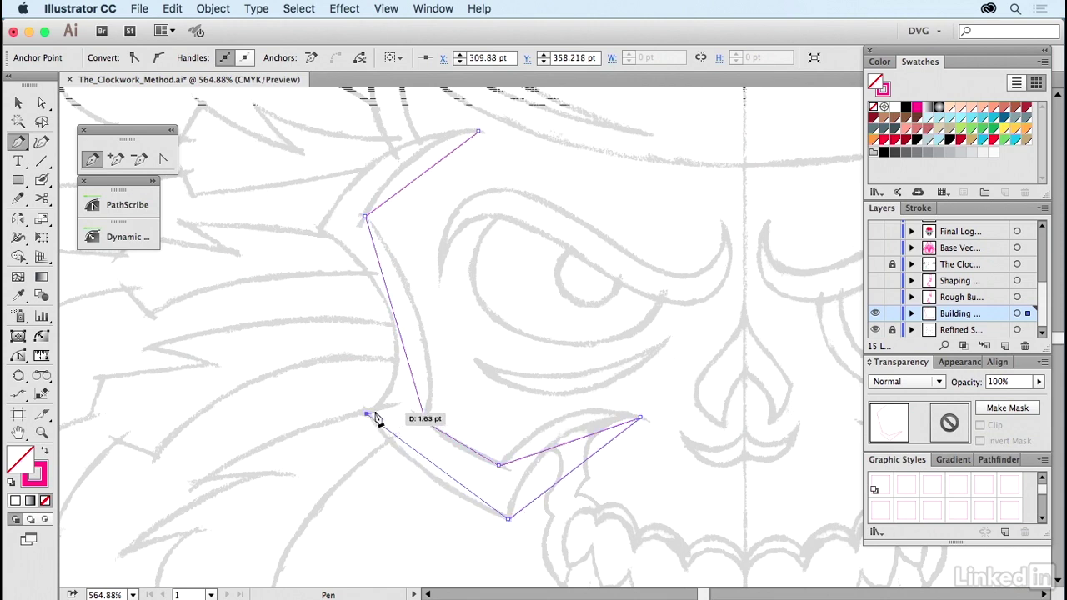
click(320, 228)
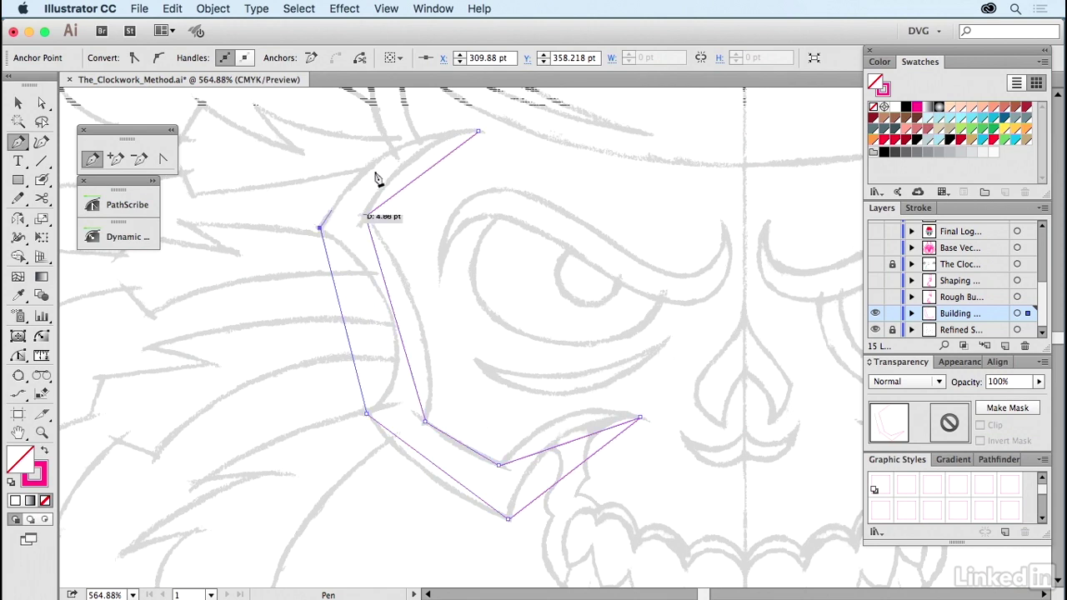
click(479, 133)
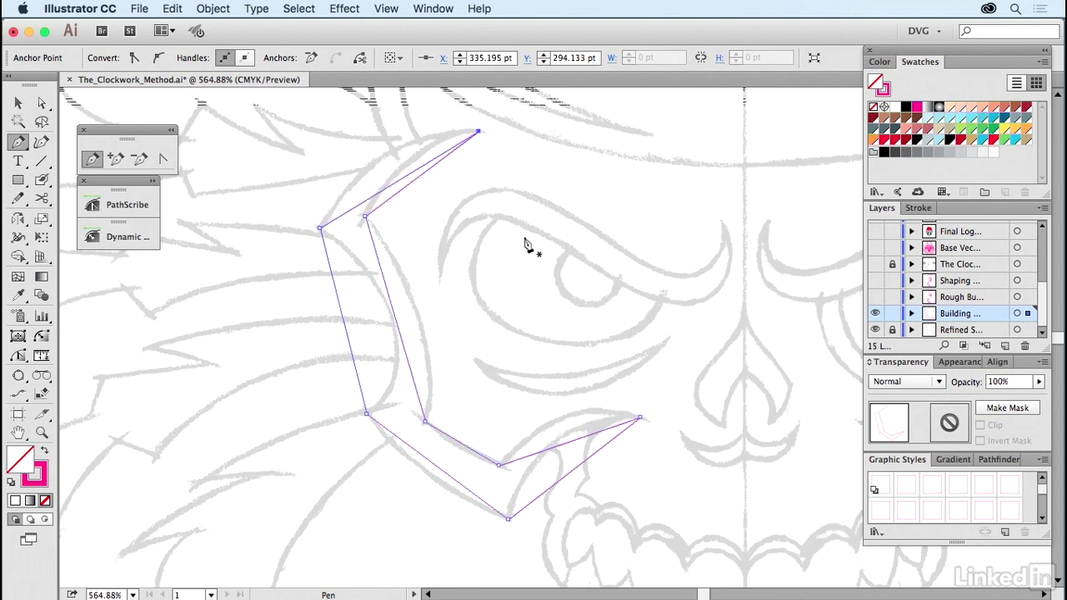
Bend the two straight segments of the upper horn with the Anchor Point tool to follow the sketch.
click(164, 159)
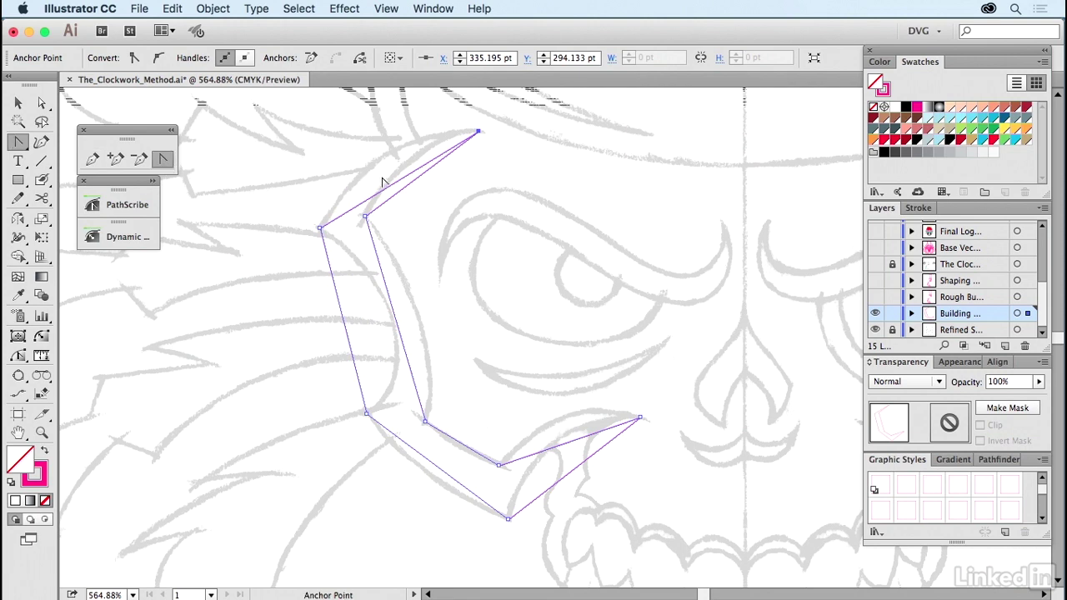
drag(394, 187, 409, 167)
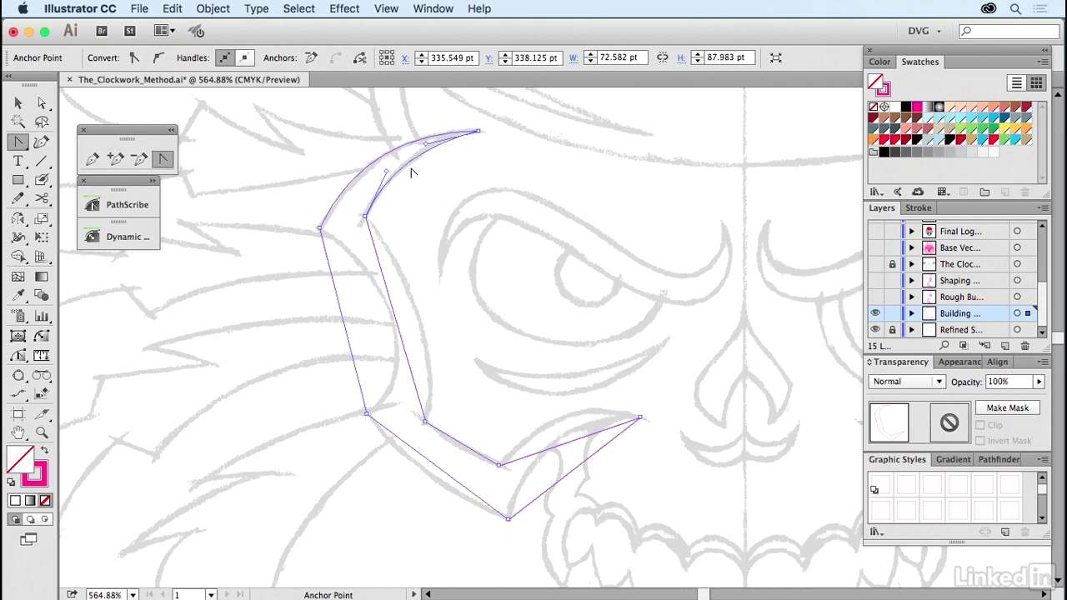
click(165, 162)
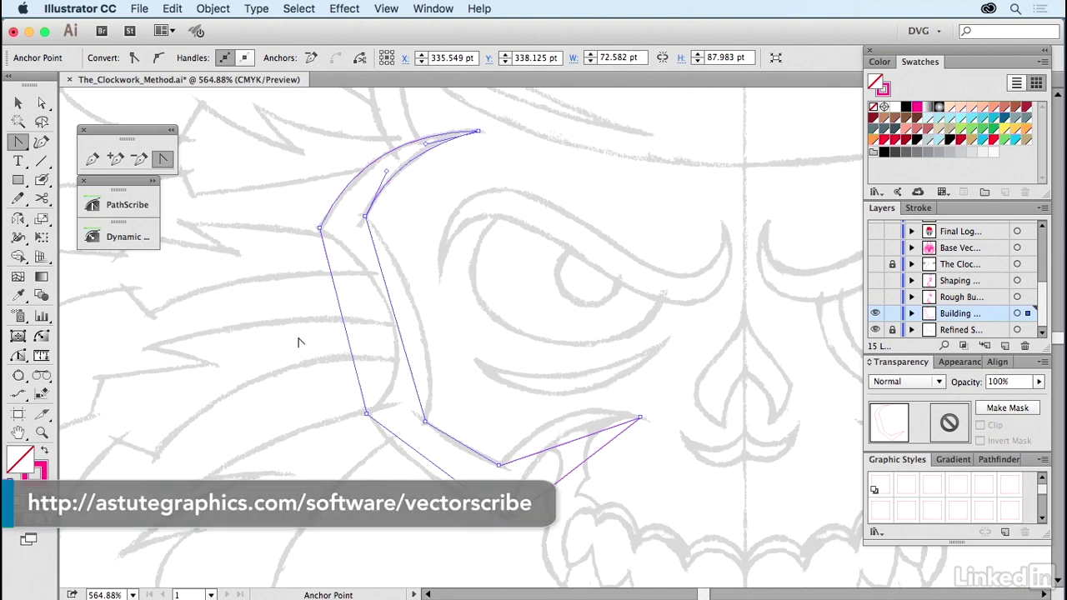
Accept the PathScribe tool preferences and bend the plate's long inner and outer side segments to match the sketch.
double_click(20, 358)
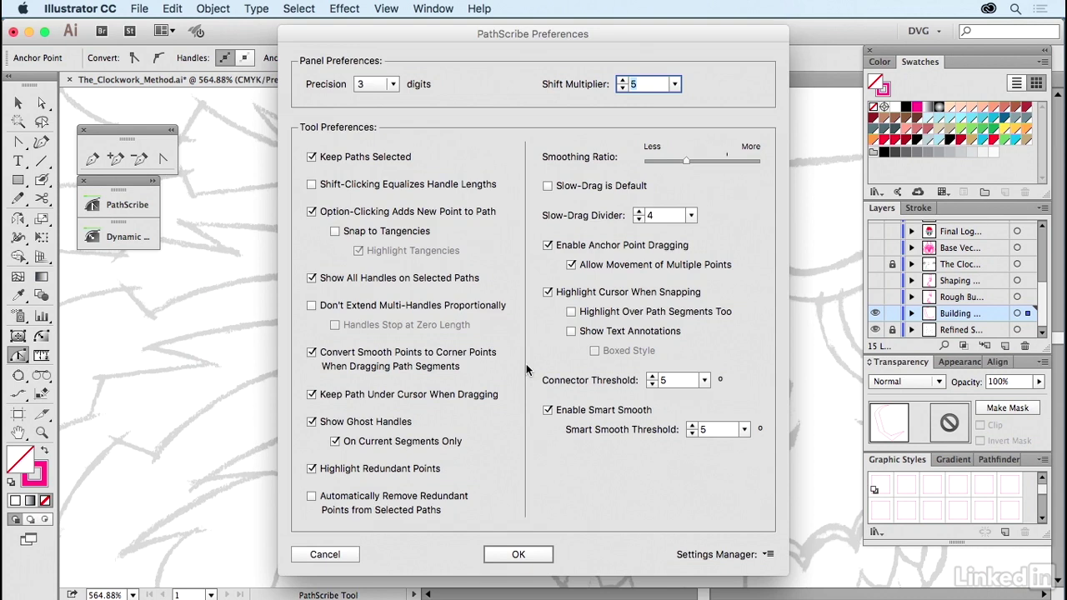
click(518, 554)
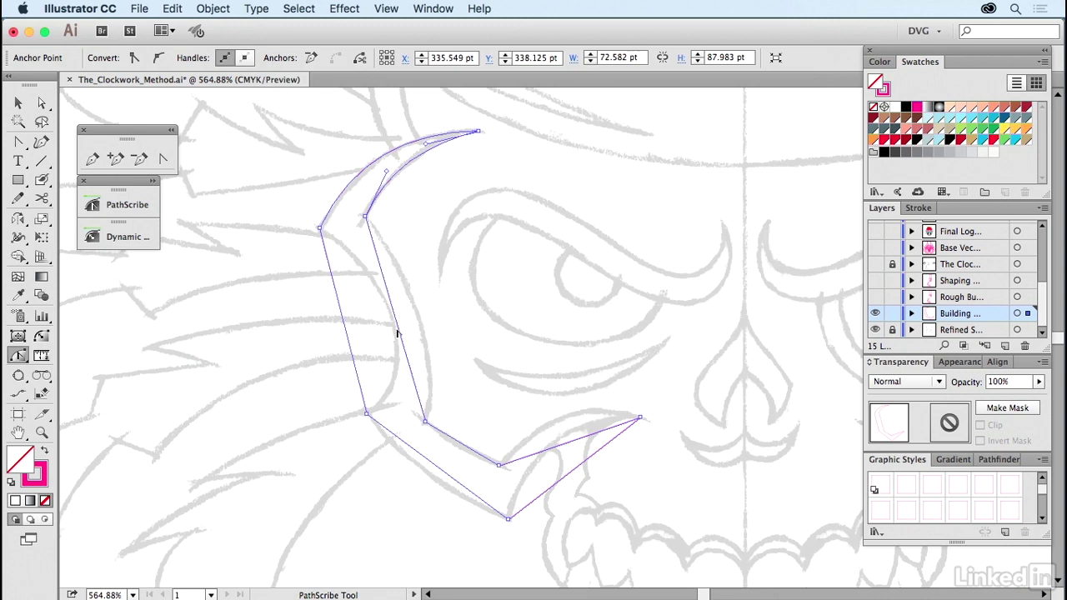
drag(401, 329, 425, 322)
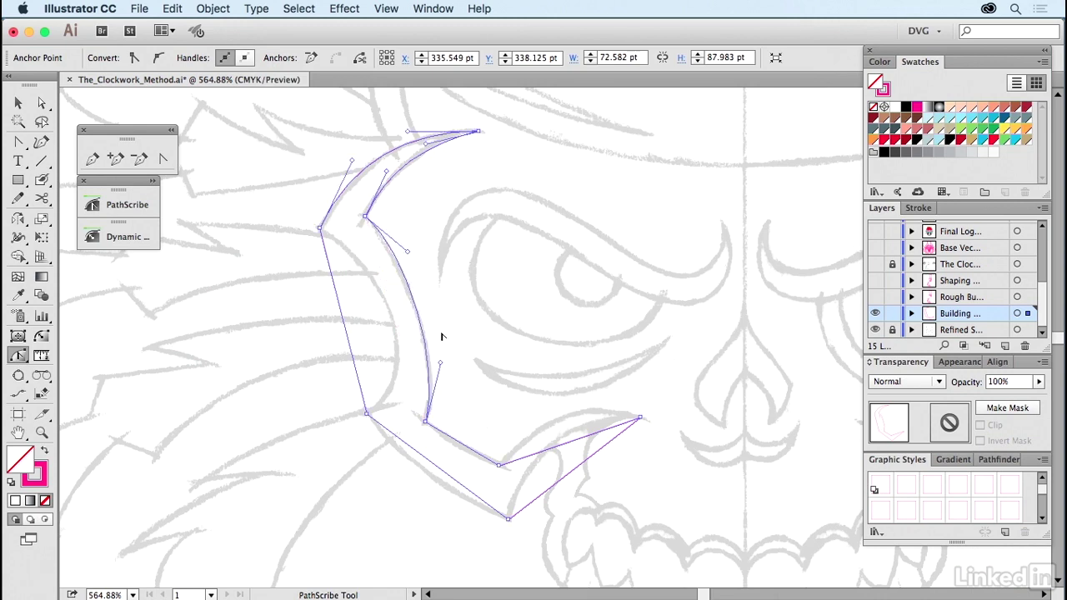
drag(440, 364, 444, 360)
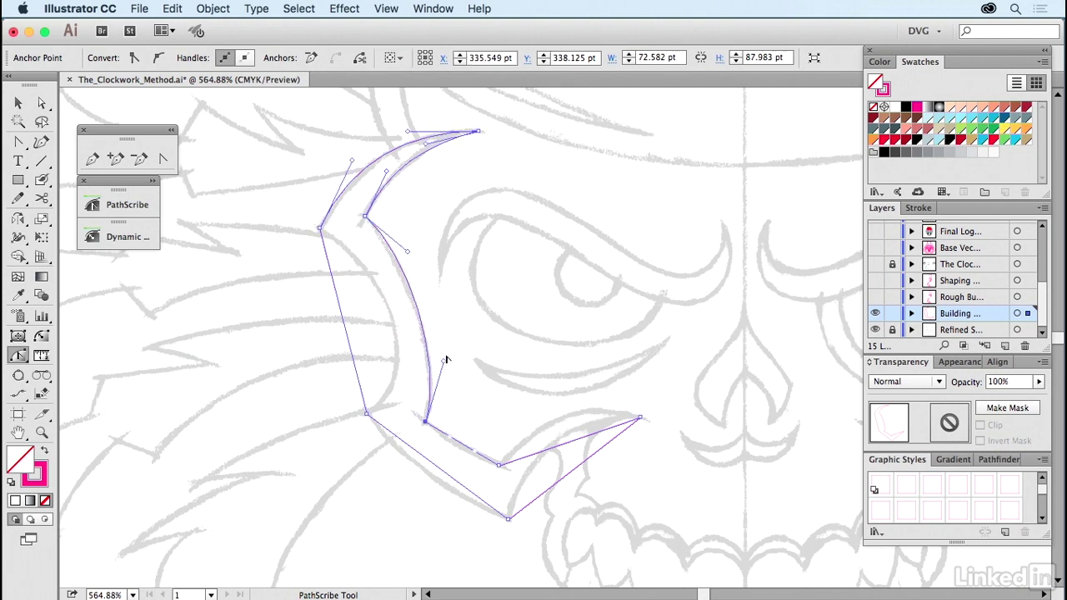
drag(354, 367, 397, 360)
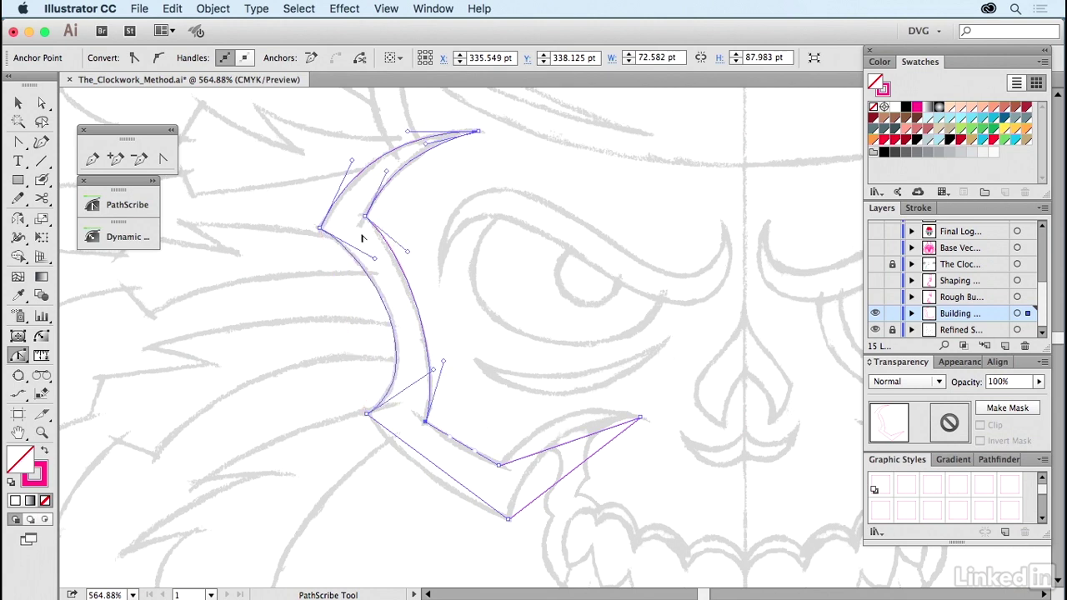
Curve the remaining lower segments and the pointed end above the teeth with PathScribe, and deselect the path.
mouse_move(439, 469)
mouse_down()
mouse_move(427, 472)
mouse_move(463, 450)
mouse_up()
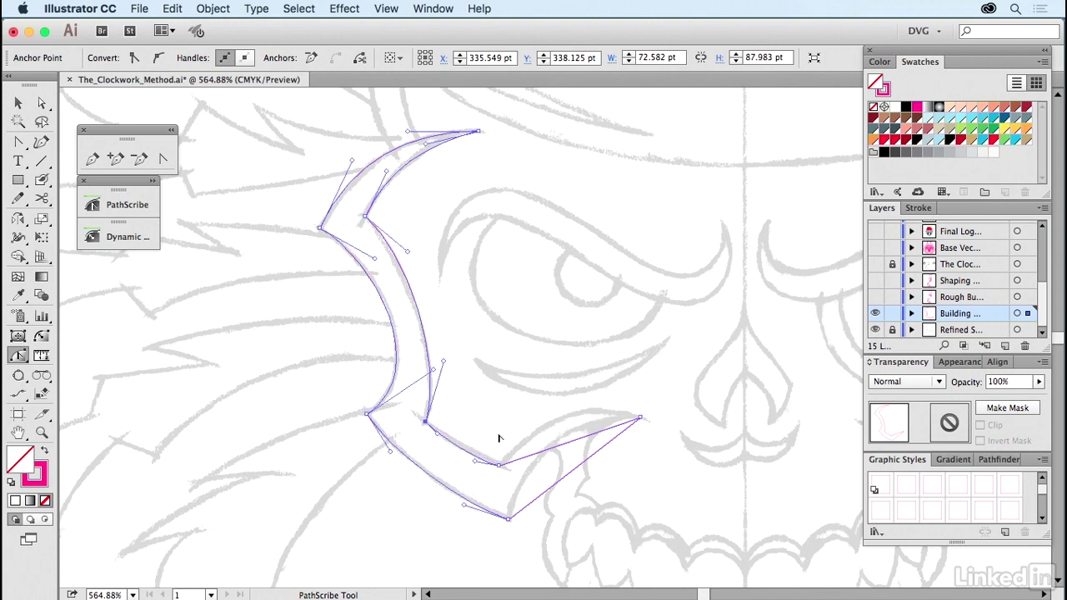
drag(559, 440, 569, 420)
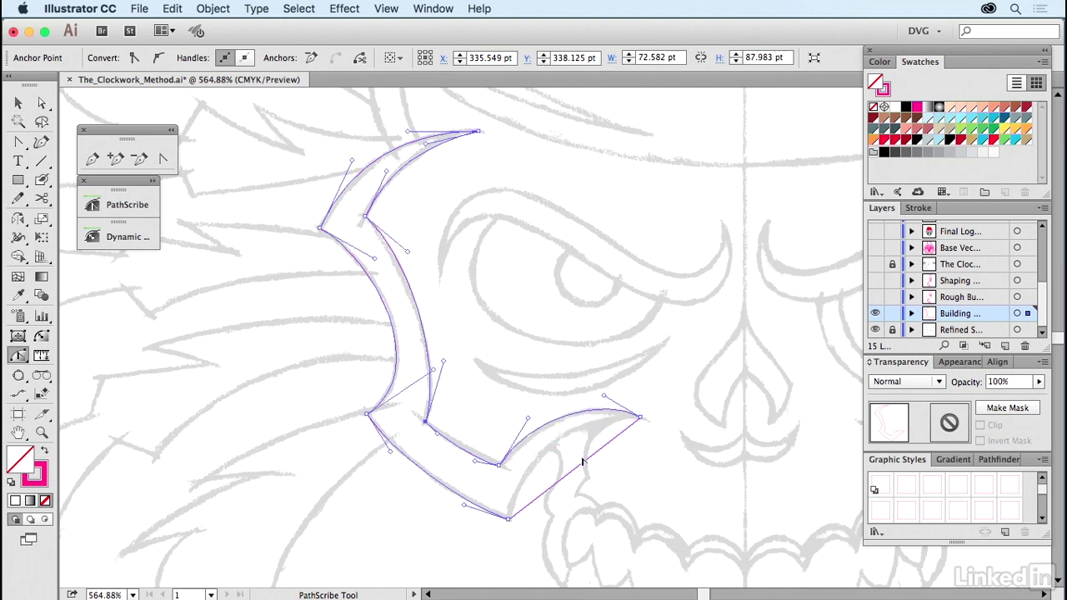
drag(583, 464, 565, 437)
super+click(557, 330)
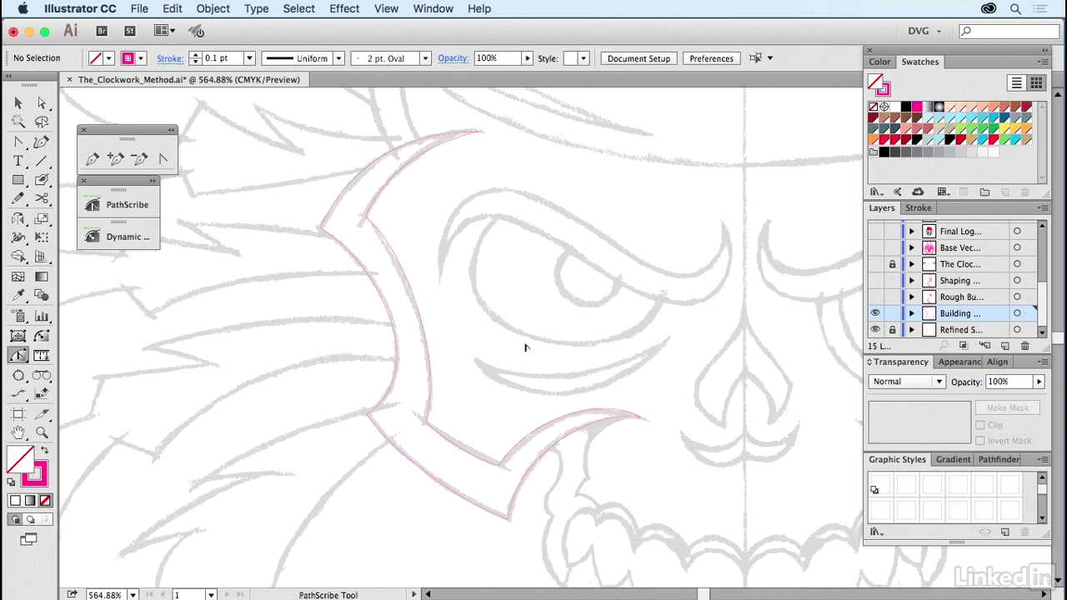
Set the traced plate outline's stroke weight to 0.5 pt and deselect it.
key(v)
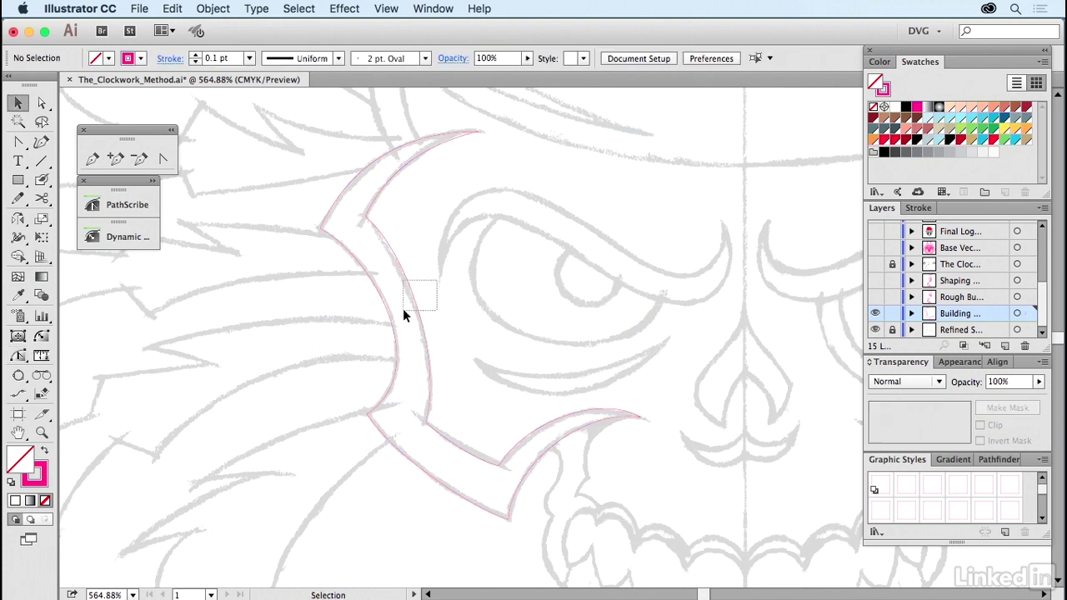
click(404, 310)
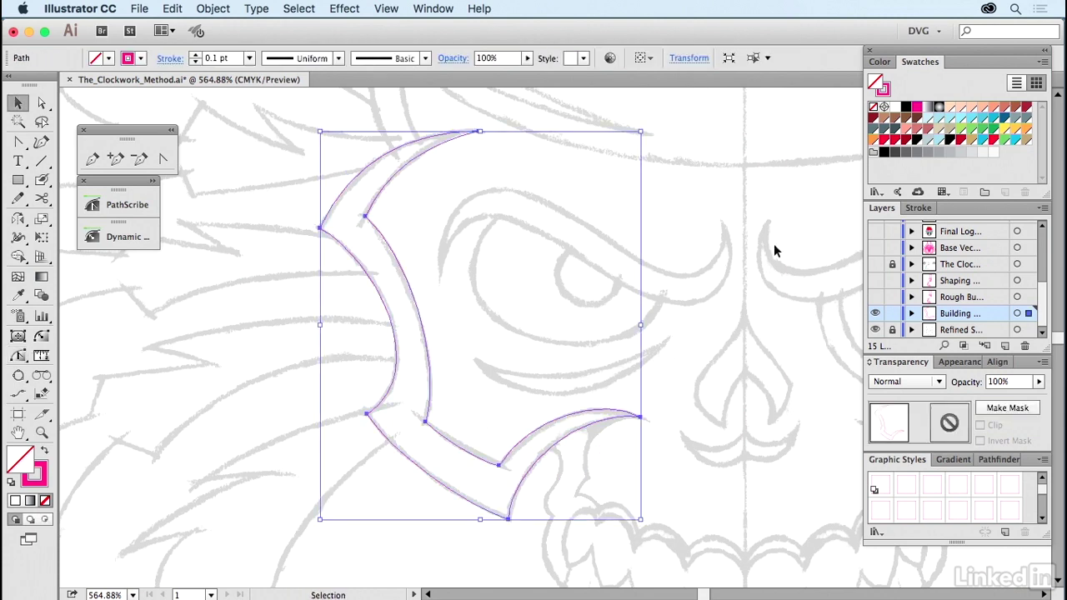
click(918, 207)
click(927, 224)
click(986, 227)
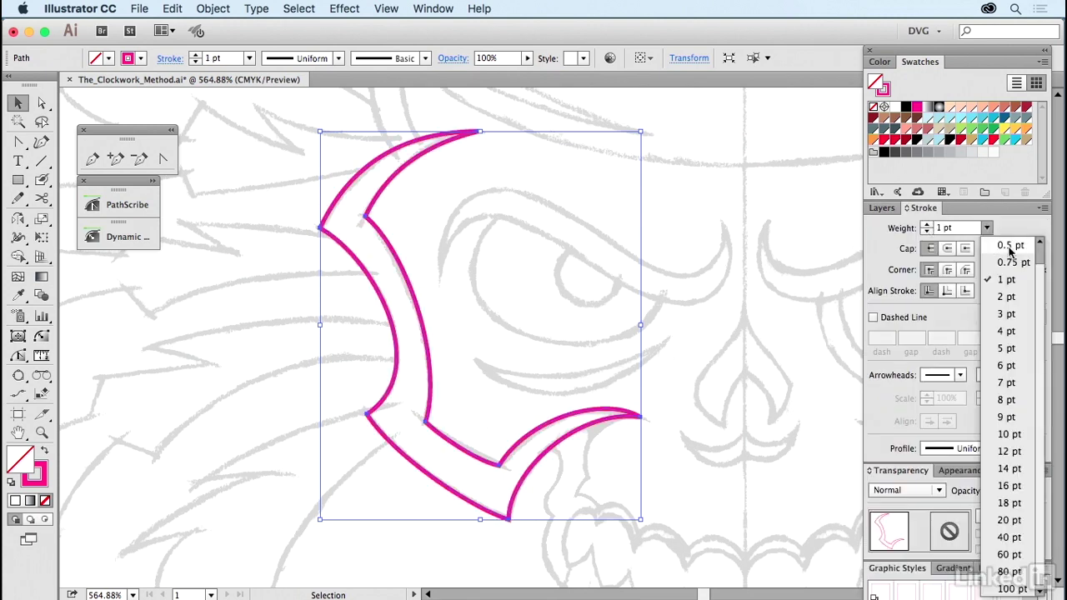
click(1010, 246)
super+click(566, 292)
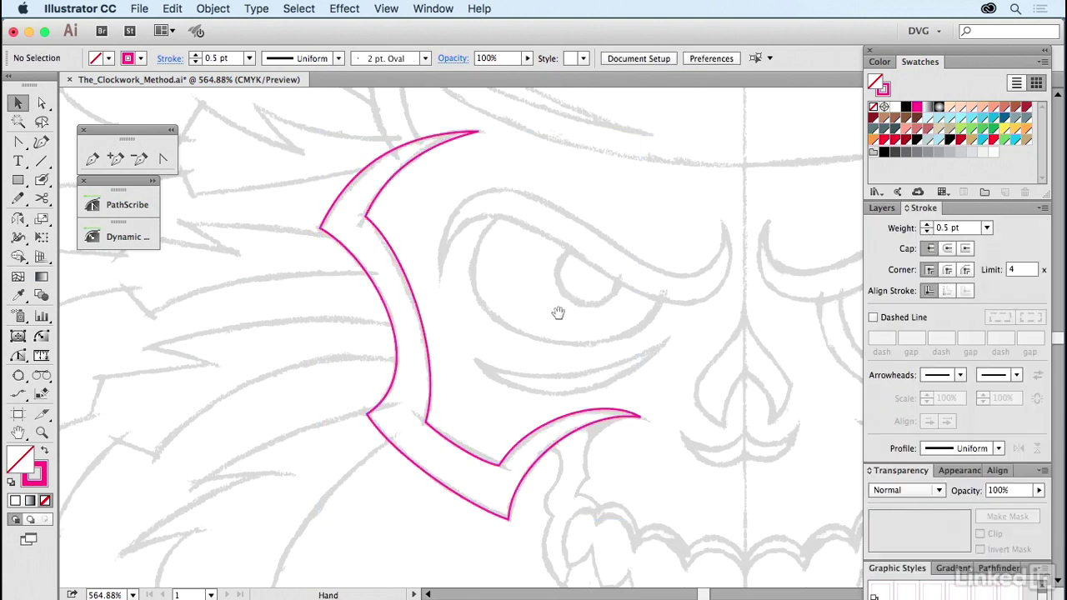
Draw a circle about 13.8 pt in diameter over the sketched iris with the Ellipse tool.
scroll(502, 285, down, 3)
scroll(516, 242, down, 5)
scroll(541, 195, up, 6)
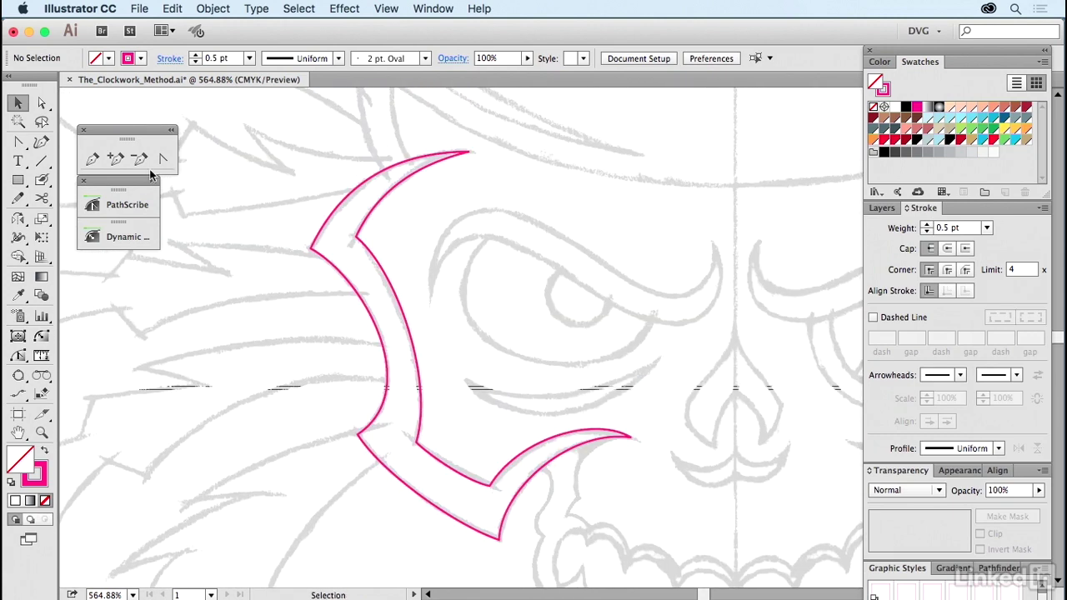
click(18, 179)
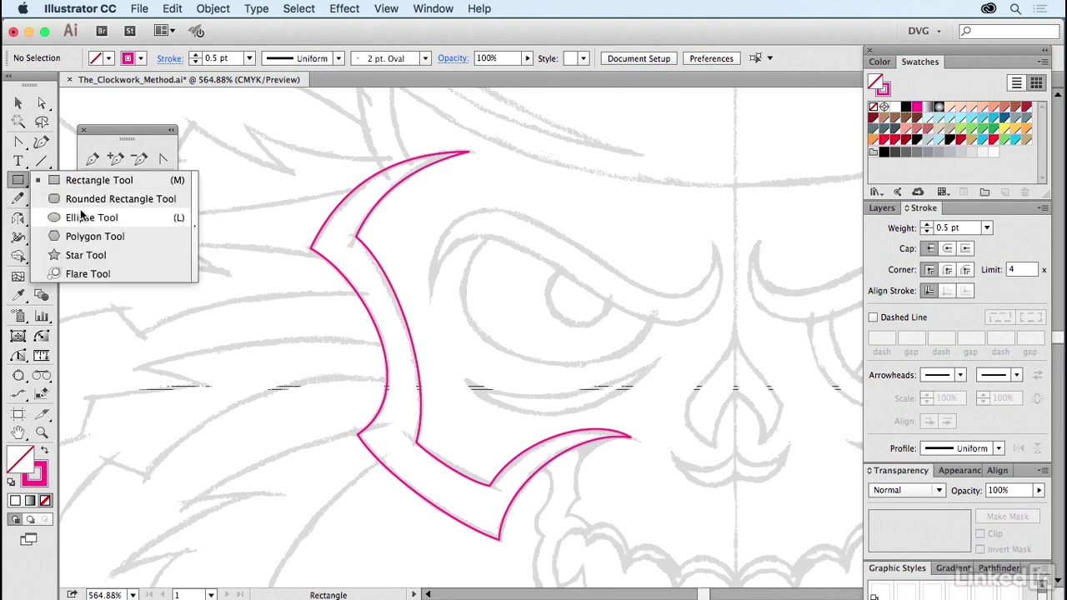
click(81, 216)
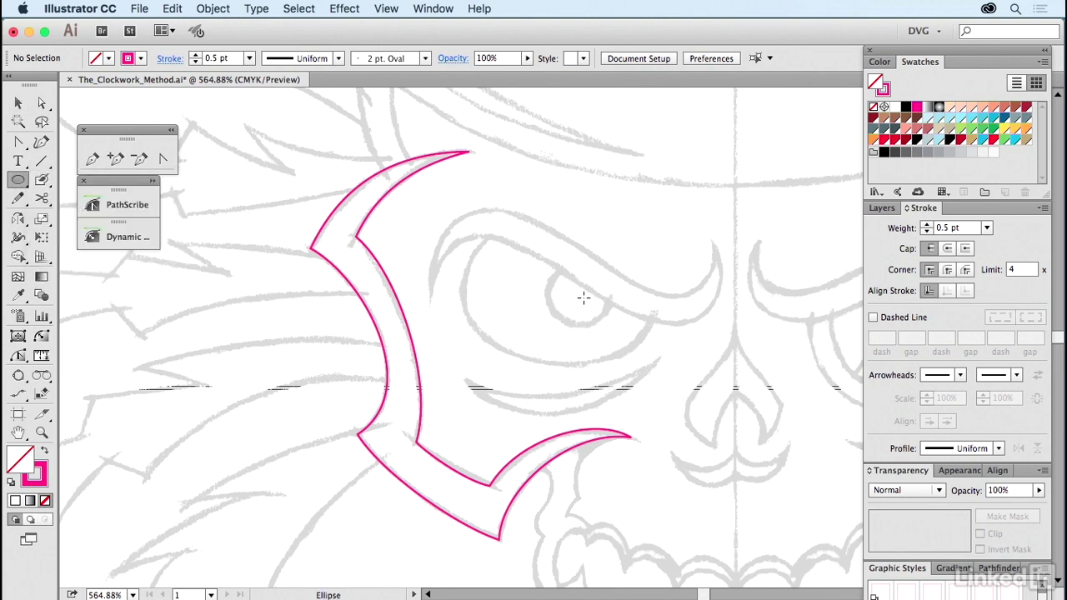
drag(579, 297, 610, 327)
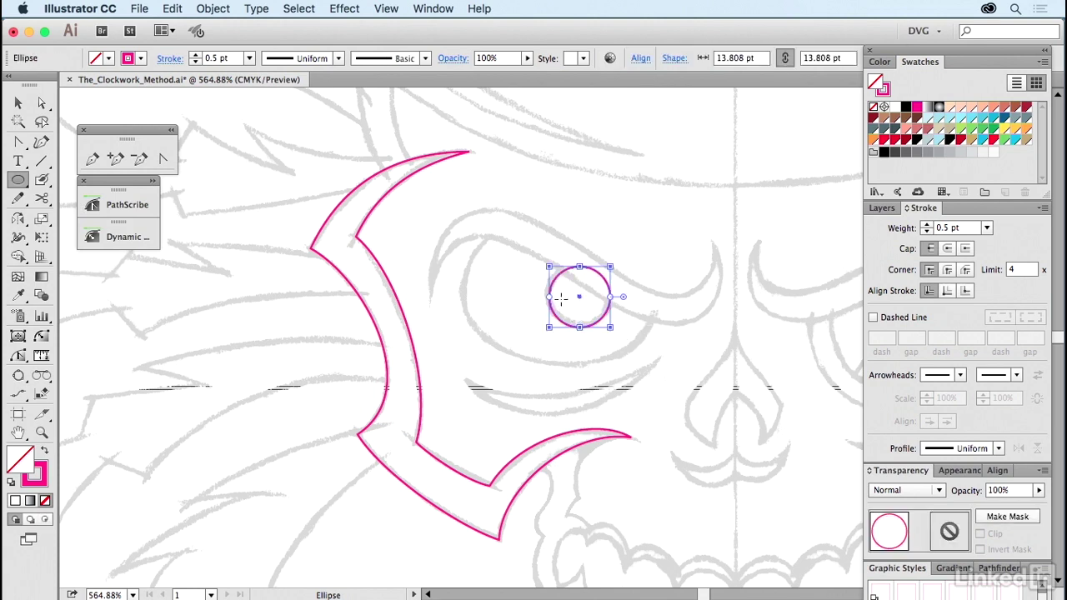
Draw an ellipse about 45 pt wide and 33.6 pt high around the iris for the eyeball.
drag(537, 291, 636, 361)
key(v)
drag(638, 272, 651, 266)
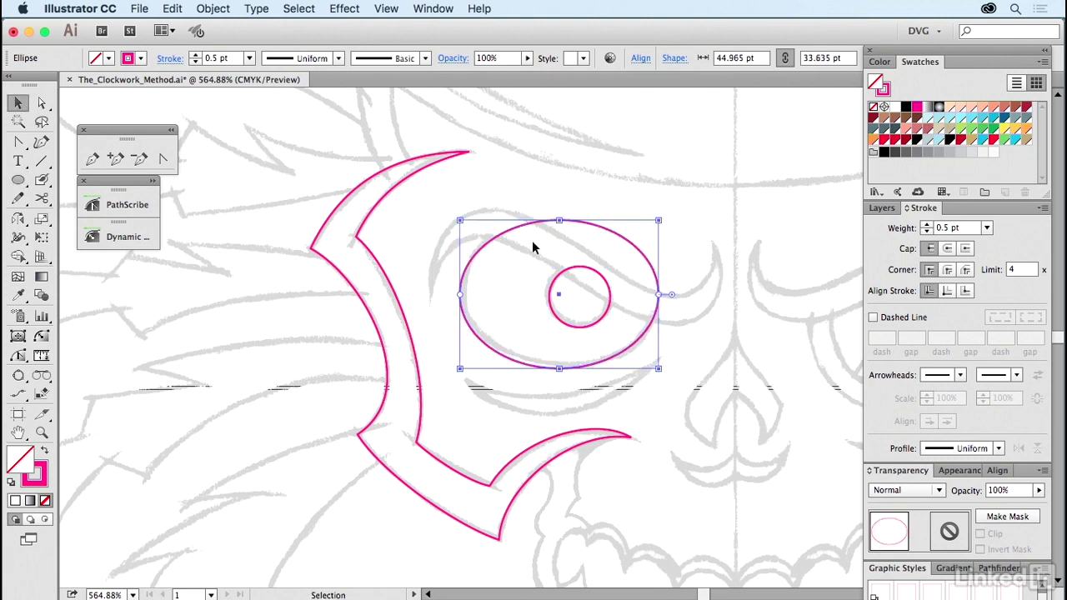
Reposition the eyeball ellipse's outer, lower and upper anchor points to match the sketch, and deselect it.
key(a)
drag(460, 295, 464, 291)
drag(563, 369, 625, 364)
drag(560, 223, 562, 219)
click(546, 249)
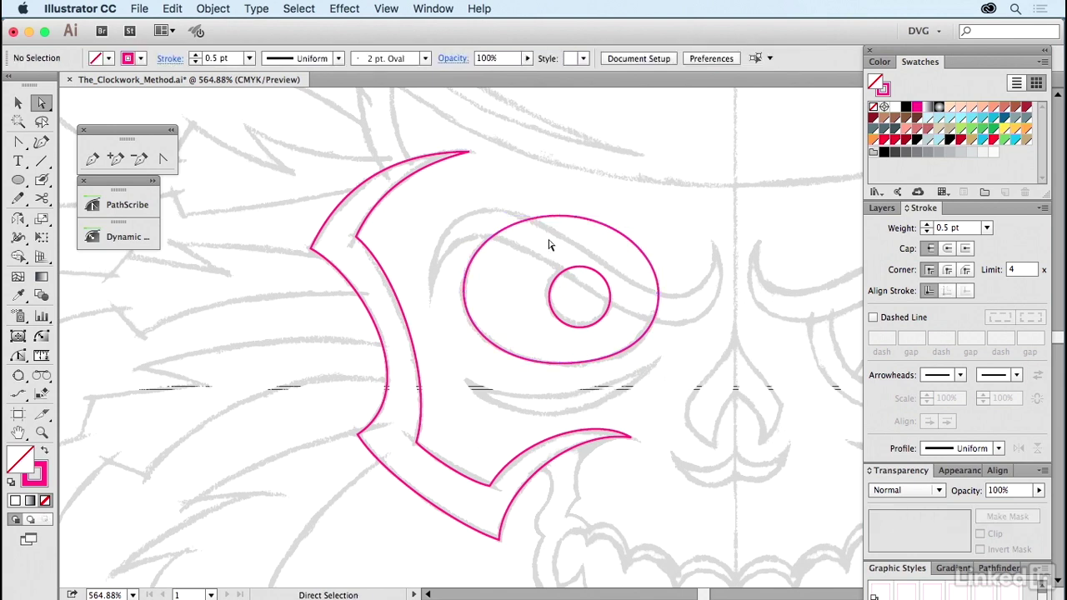
Trace the eyebrow above the eye as a closed seven-anchor Pen path, with short horizontal handles at its upper and lower bends.
key(space)
drag(456, 462, 398, 424)
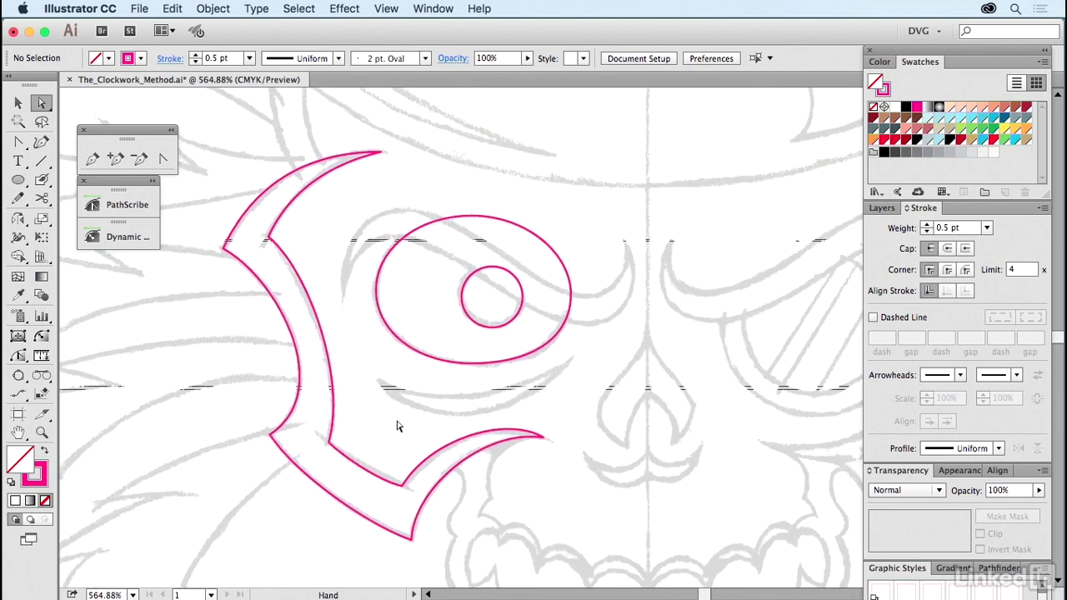
click(91, 159)
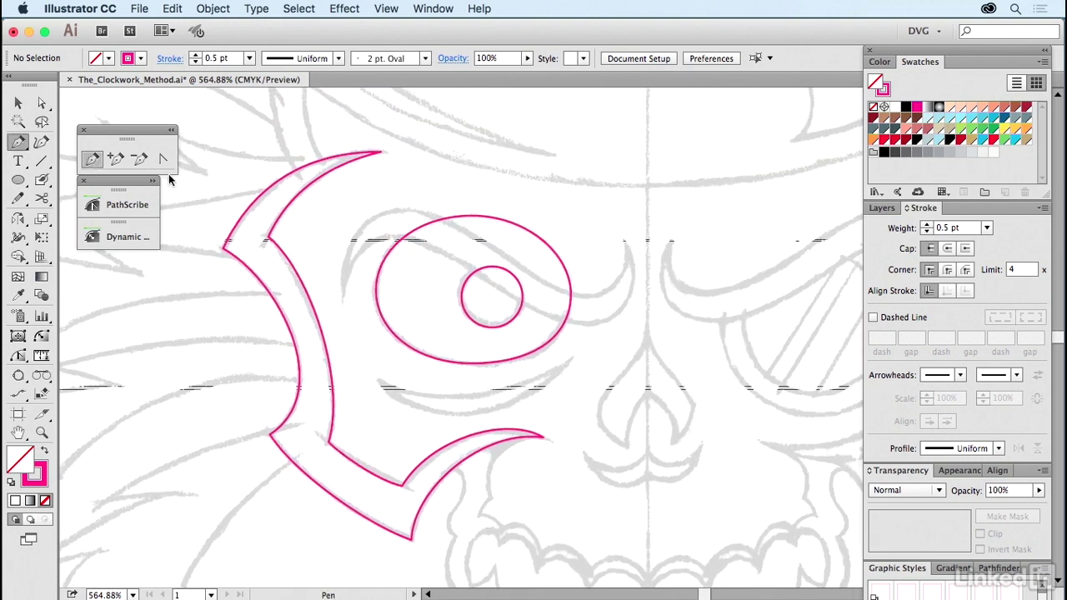
click(342, 291)
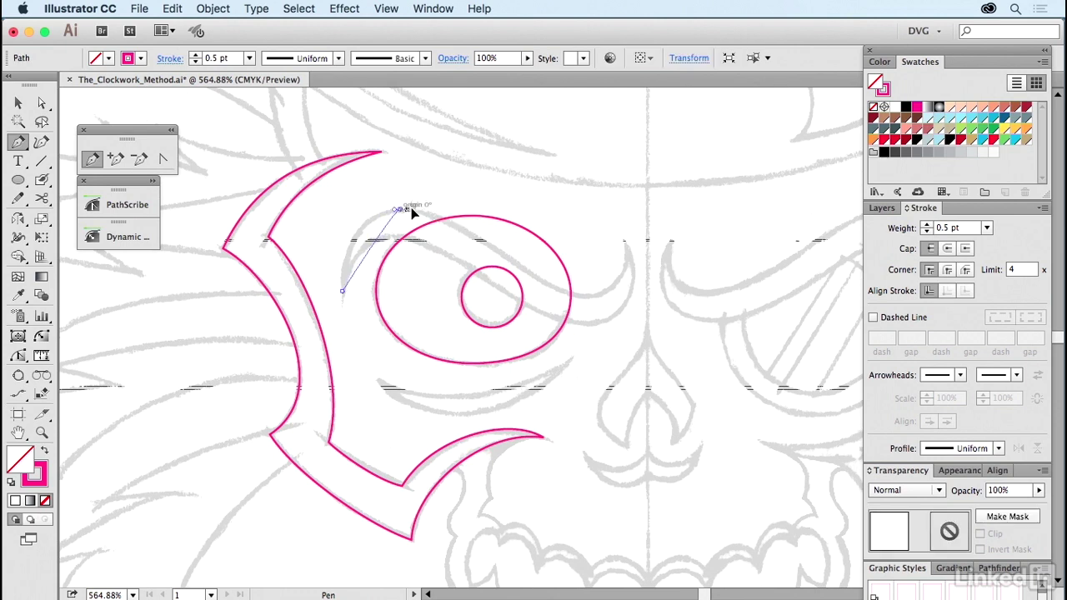
drag(401, 209, 420, 209)
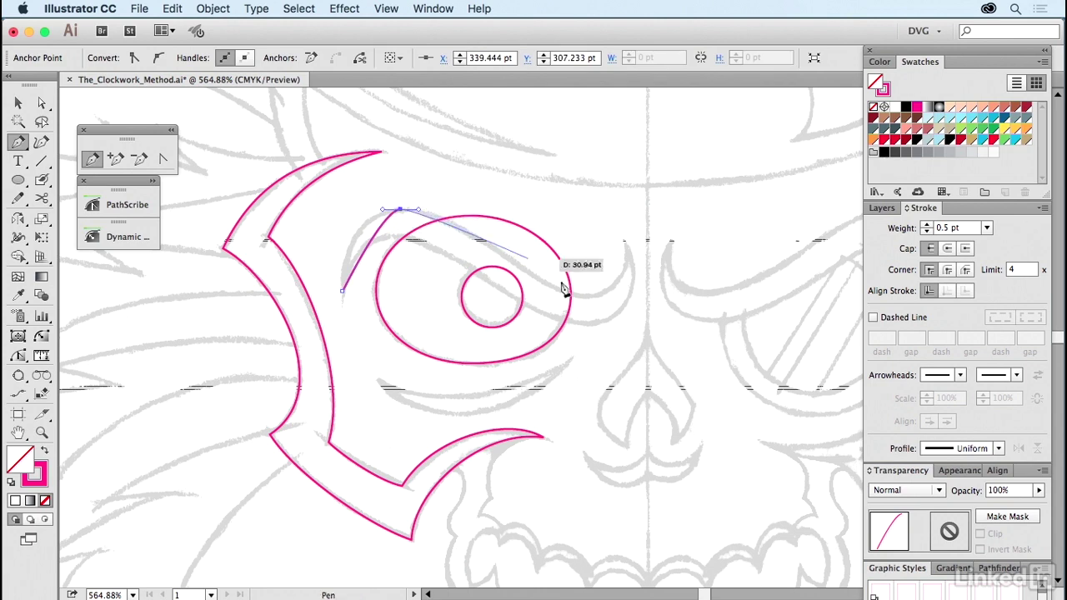
drag(586, 295, 599, 296)
click(625, 243)
drag(589, 324, 571, 324)
drag(401, 237, 382, 236)
click(342, 291)
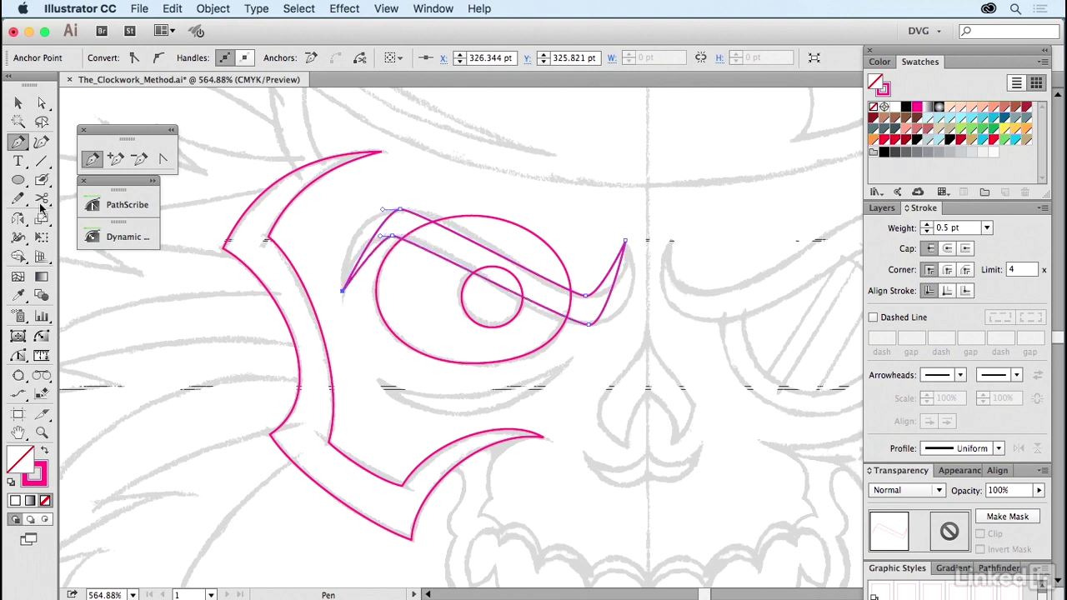
Bend the two segments at the eyebrow's outer end with PathScribe and straighten the upper handle to follow the sketch.
click(163, 158)
mouse_move(374, 239)
mouse_down()
mouse_move(355, 221)
mouse_move(353, 239)
mouse_move(345, 226)
mouse_move(364, 232)
mouse_up()
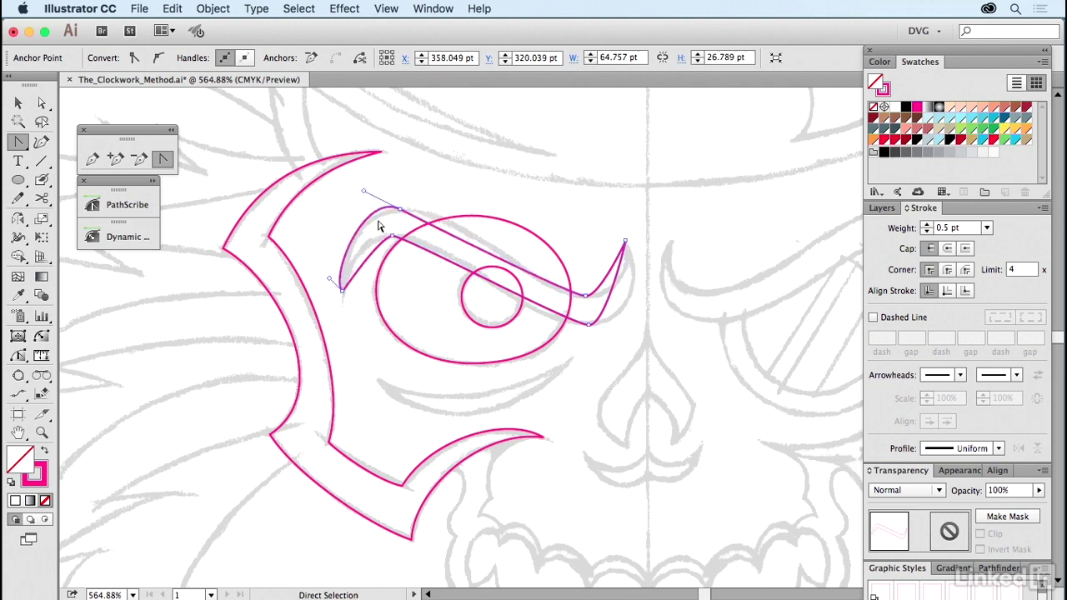
click(18, 355)
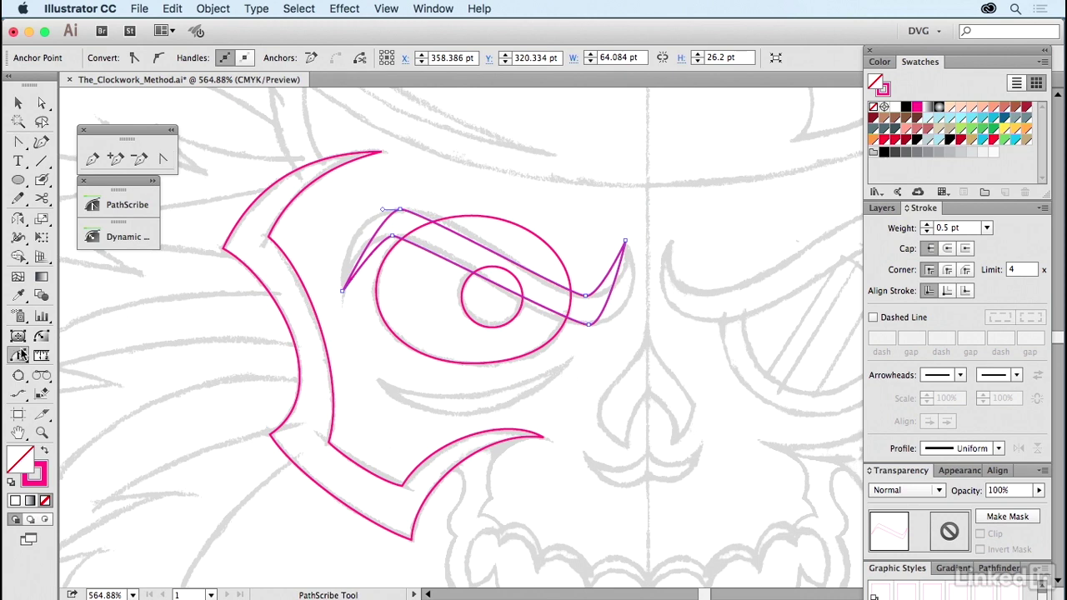
drag(363, 255, 356, 240)
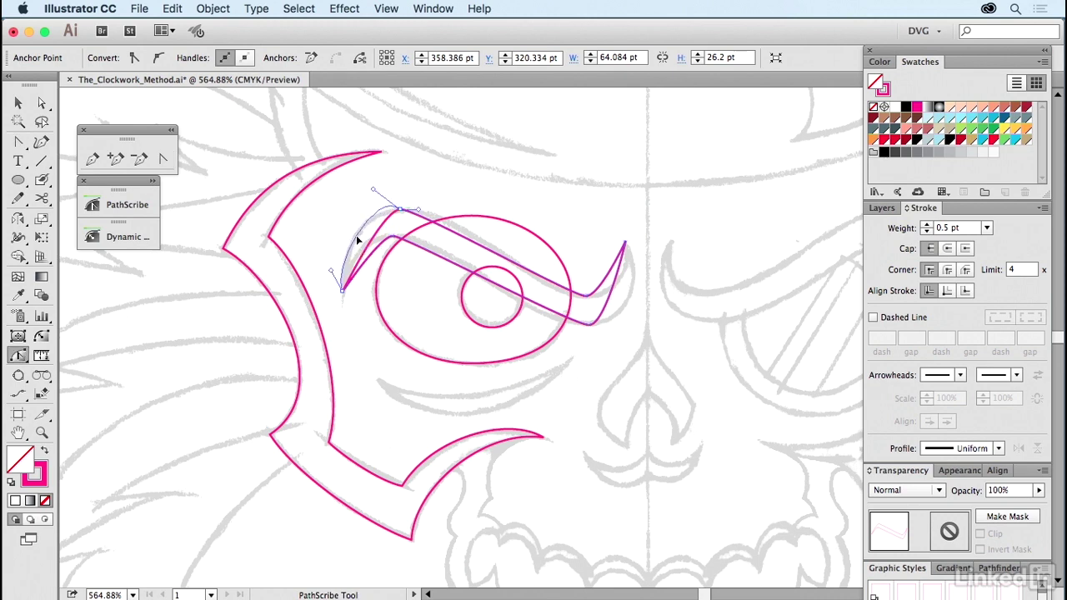
drag(386, 202, 386, 201)
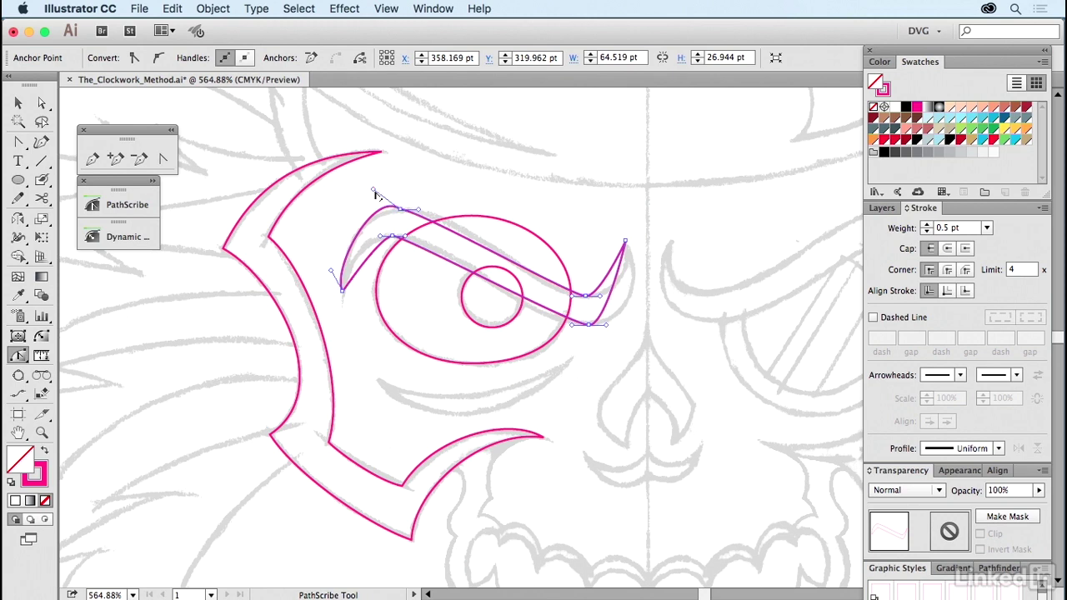
drag(373, 190, 352, 234)
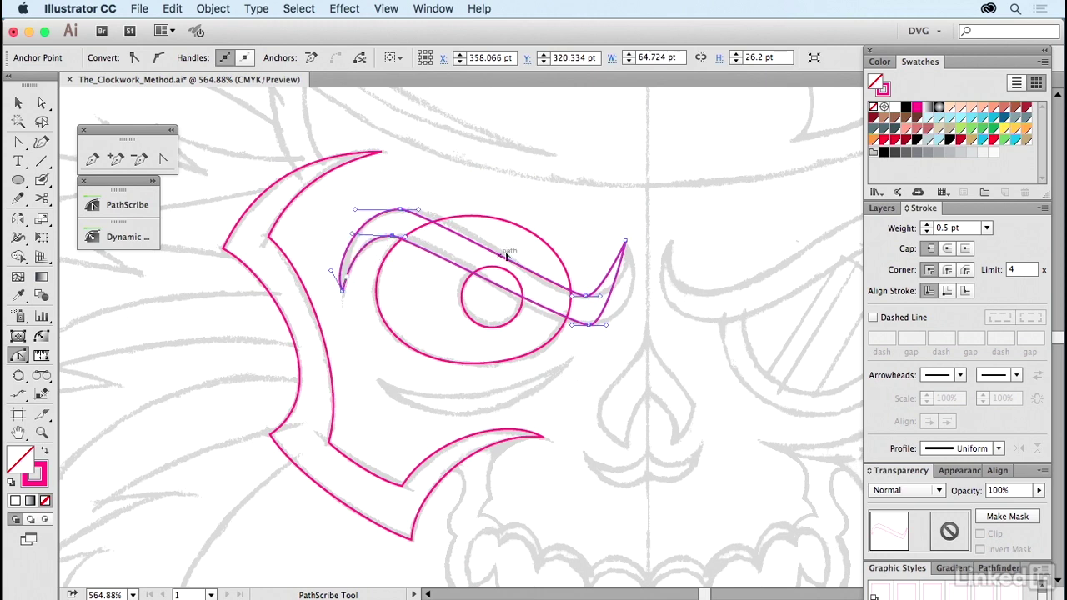
Curve the segments at the eyebrow's inner tip with PathScribe to match the sketch.
drag(607, 323, 639, 329)
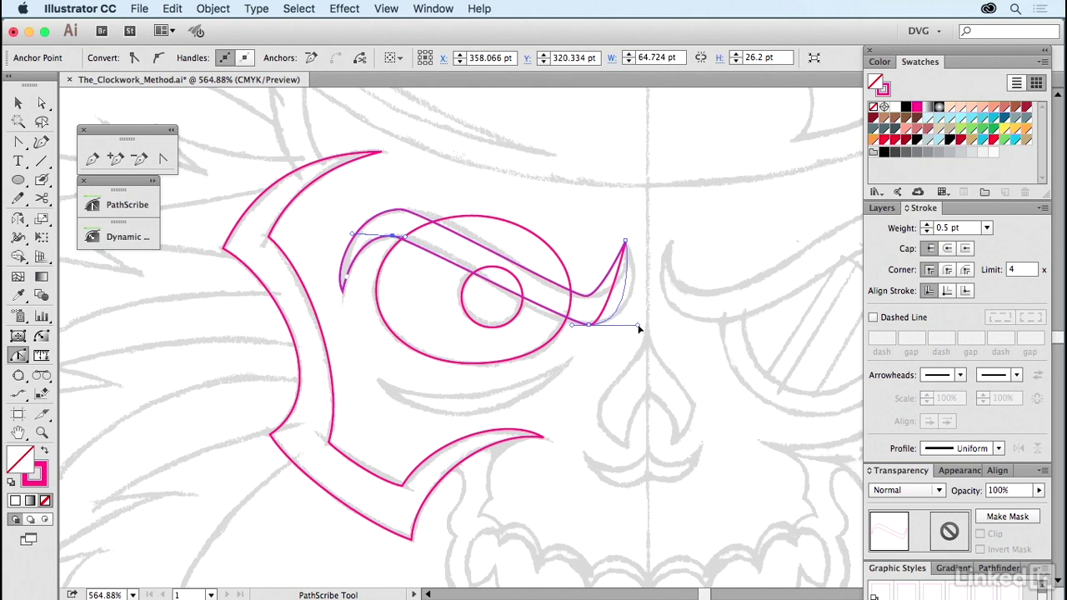
click(626, 268)
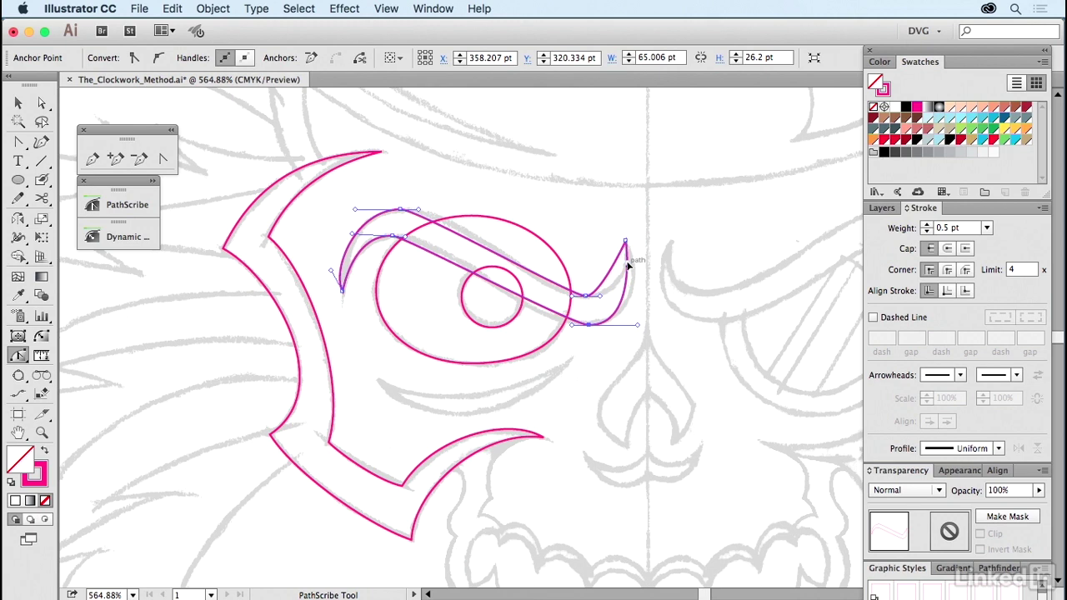
drag(627, 266, 529, 329)
key(super+z)
key(super+z)
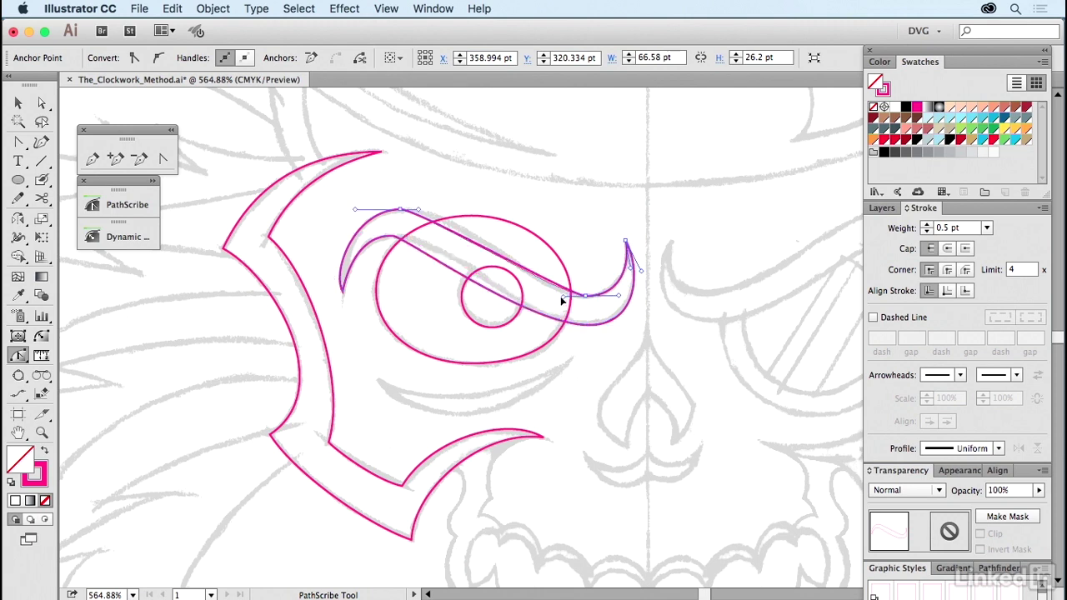
Extend the handles at the eyebrow's two upper anchors to curve its long diagonal segments, and deselect the path.
click(419, 209)
drag(418, 209, 469, 212)
drag(405, 236, 455, 237)
click(542, 179)
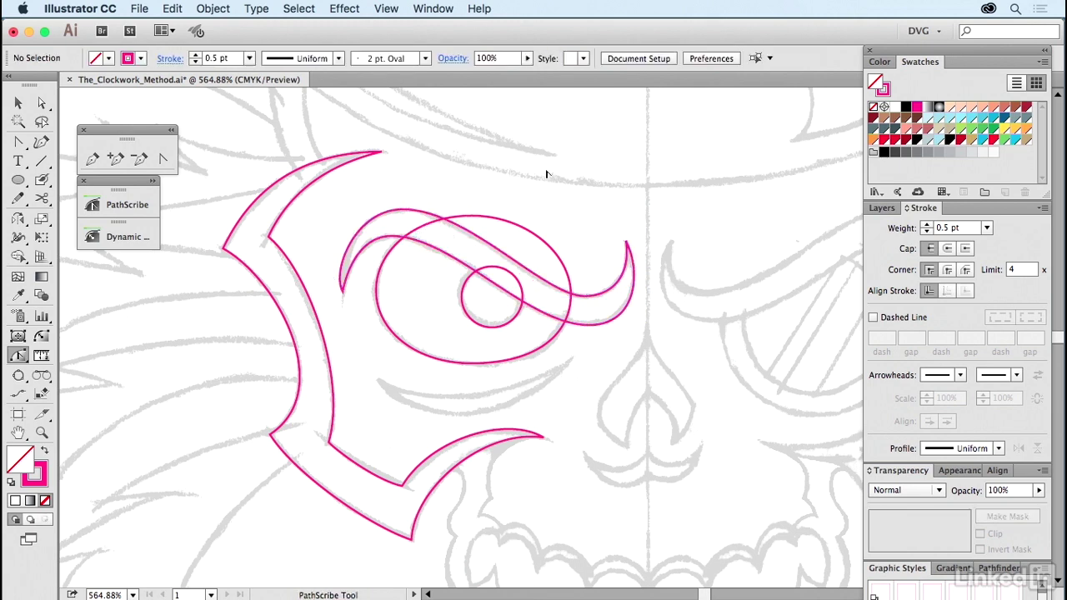
Refine the handle at the eyebrow's outer tip to match the sketch and deselect the path.
click(360, 247)
drag(333, 268, 330, 235)
click(341, 227)
Fit the artboard in view, hide the Building layer and show the Rough Bu... layer.
key(super+0)
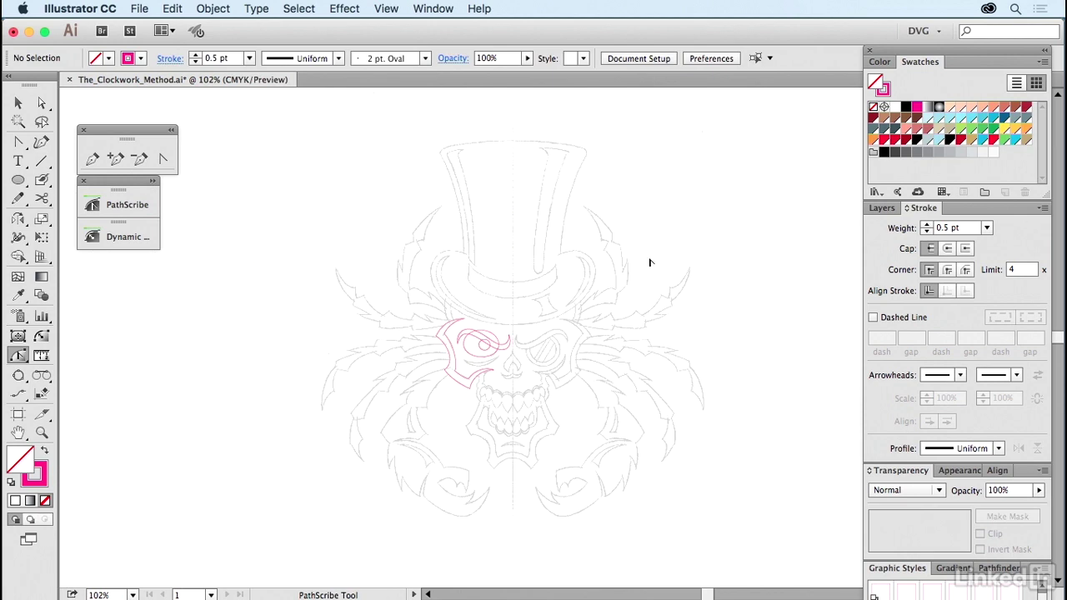
click(882, 208)
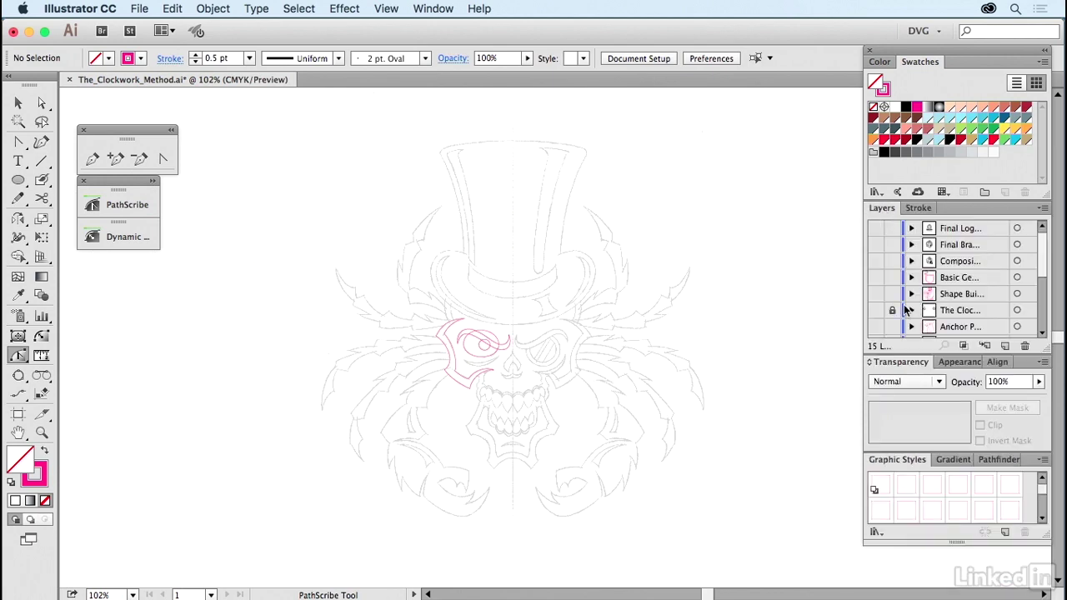
scroll(906, 310, down, 3)
click(875, 314)
click(874, 297)
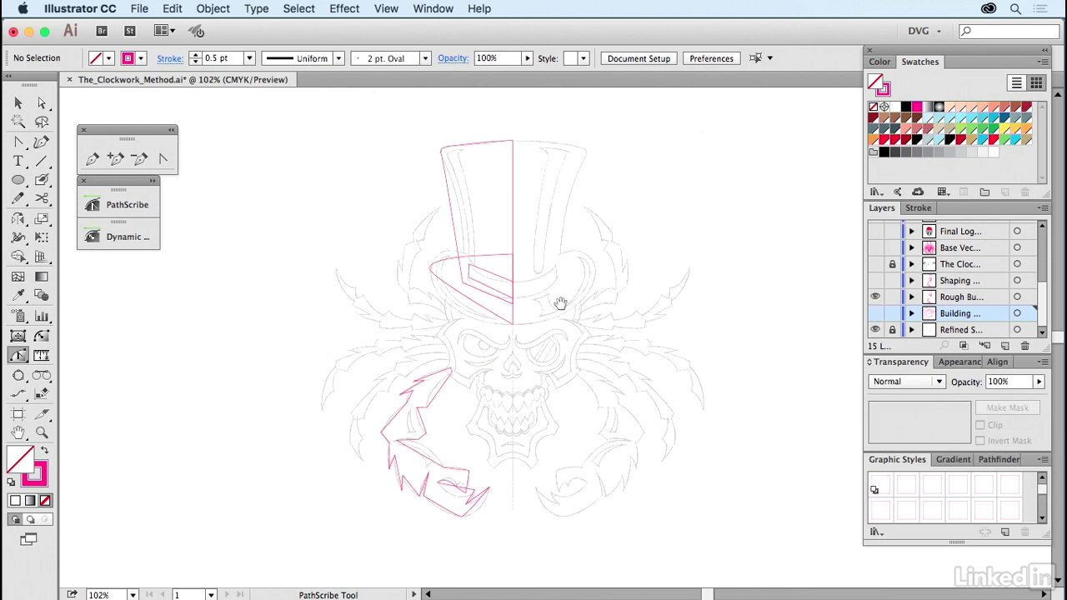
Select the rough claw path to examine its anchor points and straight segments.
scroll(547, 305, left, 3)
scroll(547, 305, down, 1)
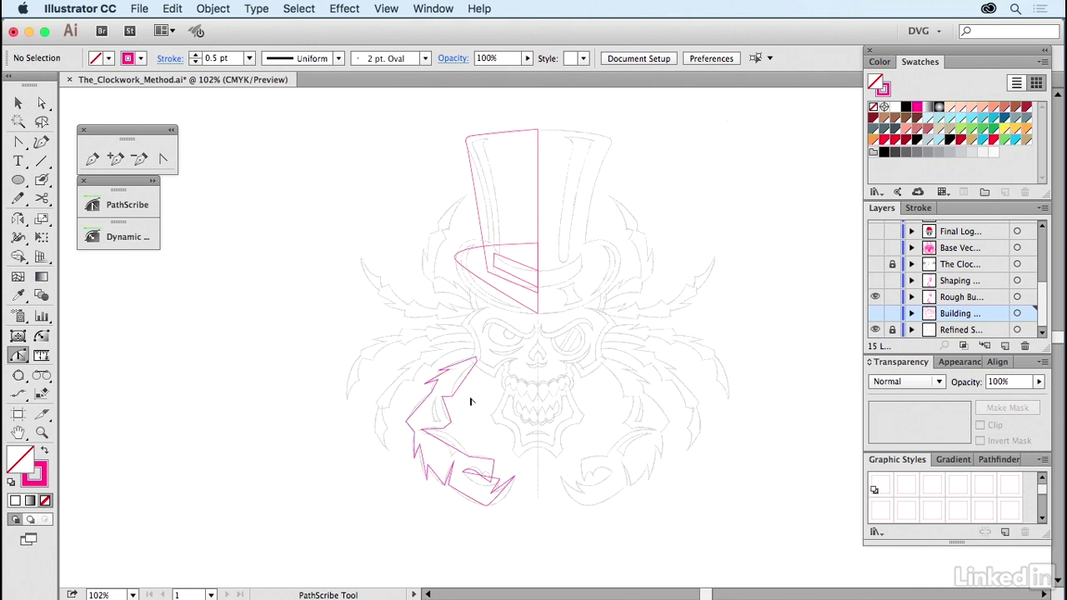
key(v)
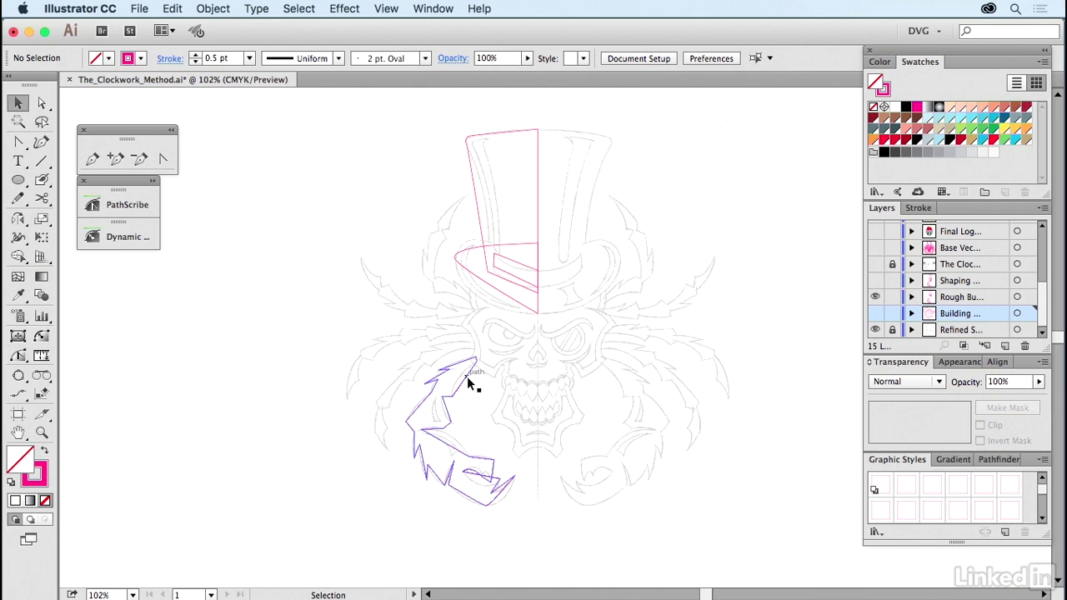
click(468, 380)
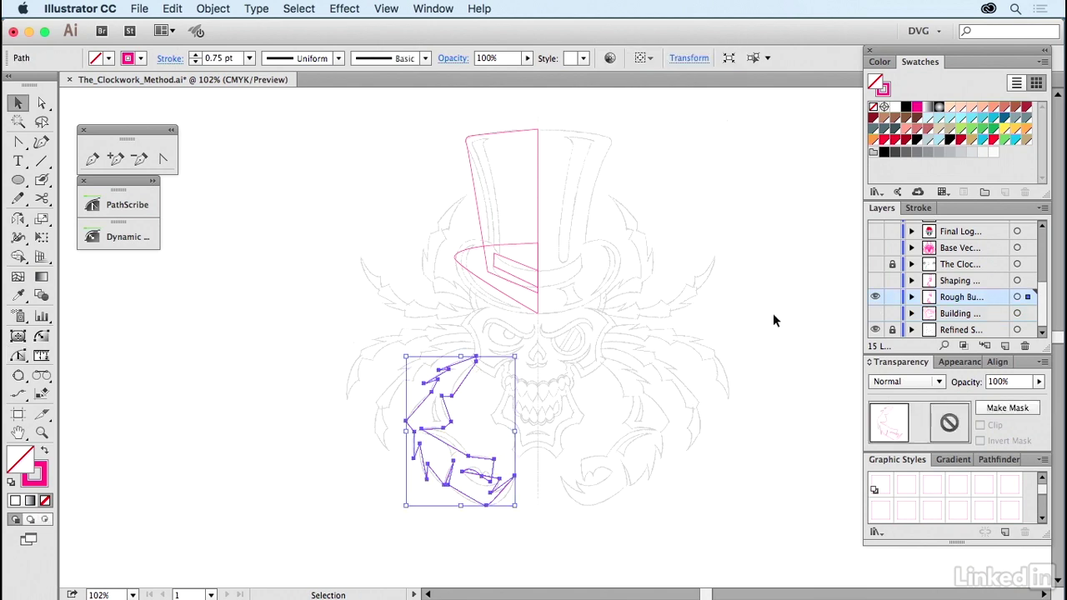
Hide the Rough Bu... layer and show the Shaping and The Cloc... layers.
click(875, 297)
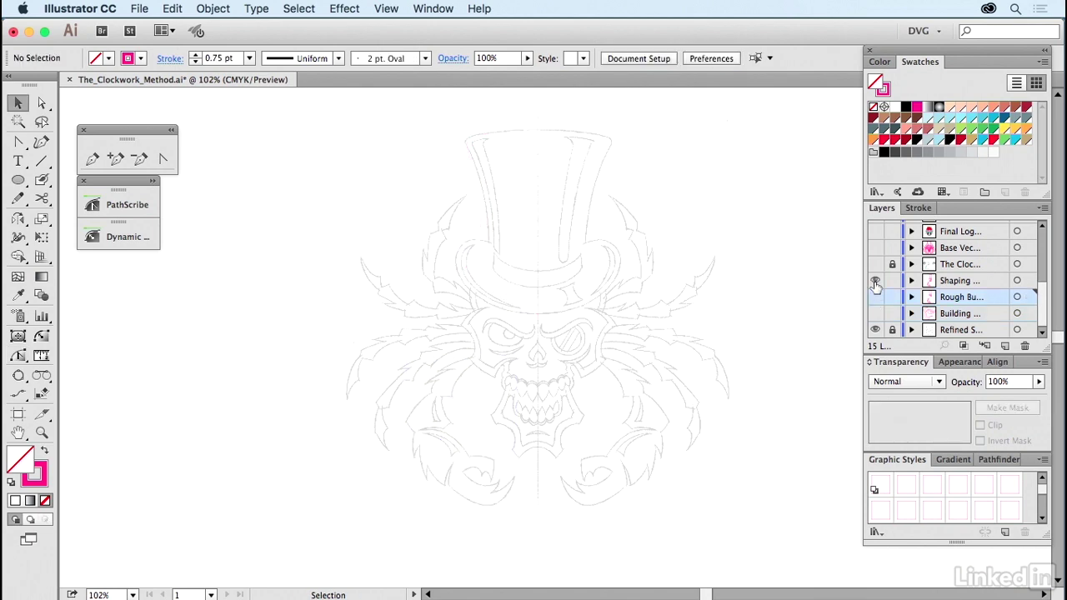
click(875, 281)
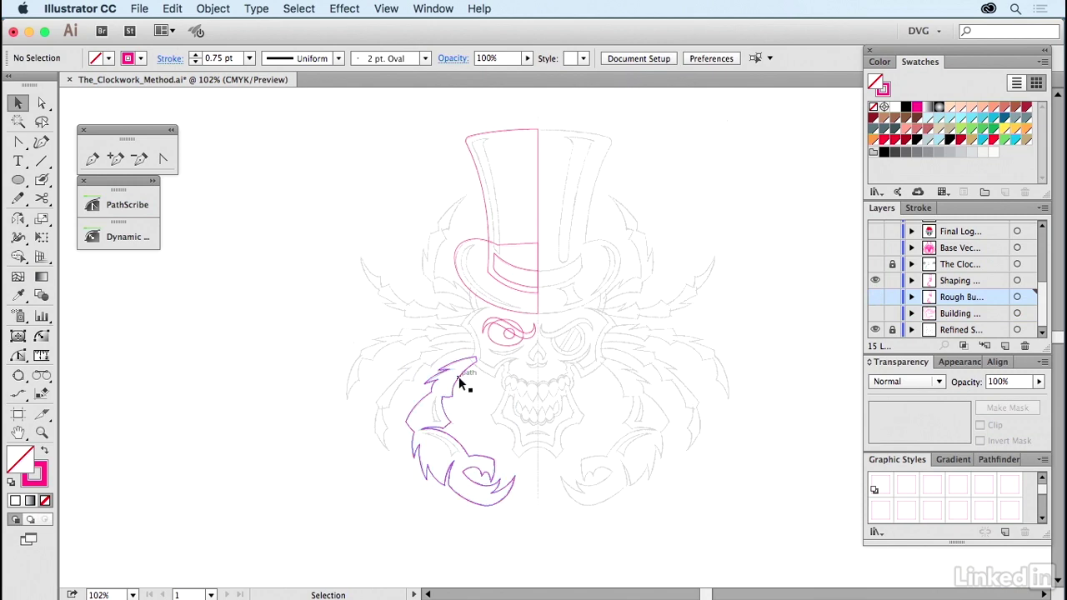
click(161, 160)
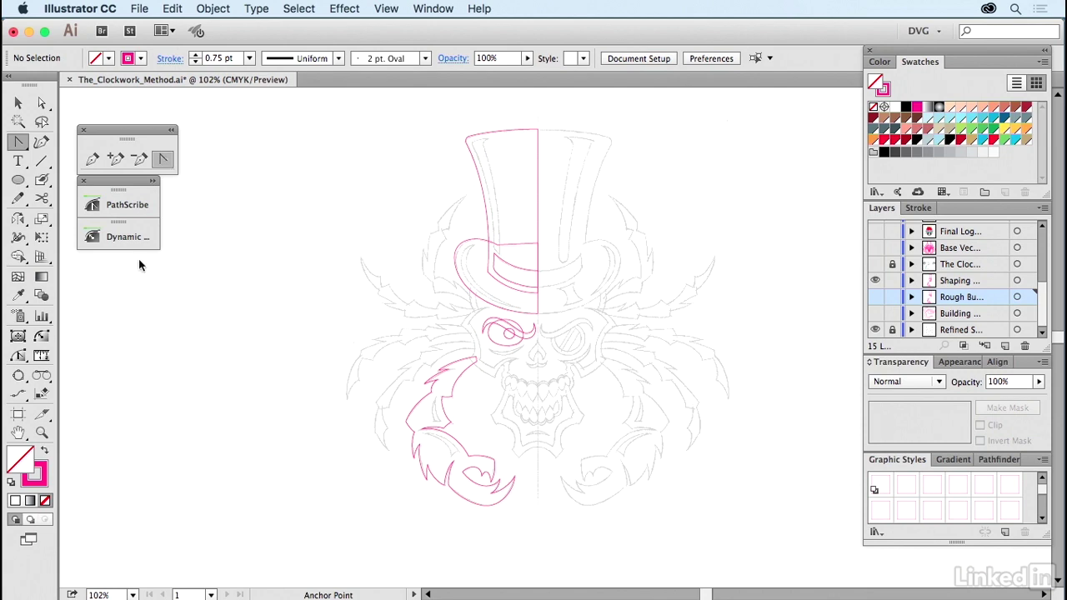
click(875, 264)
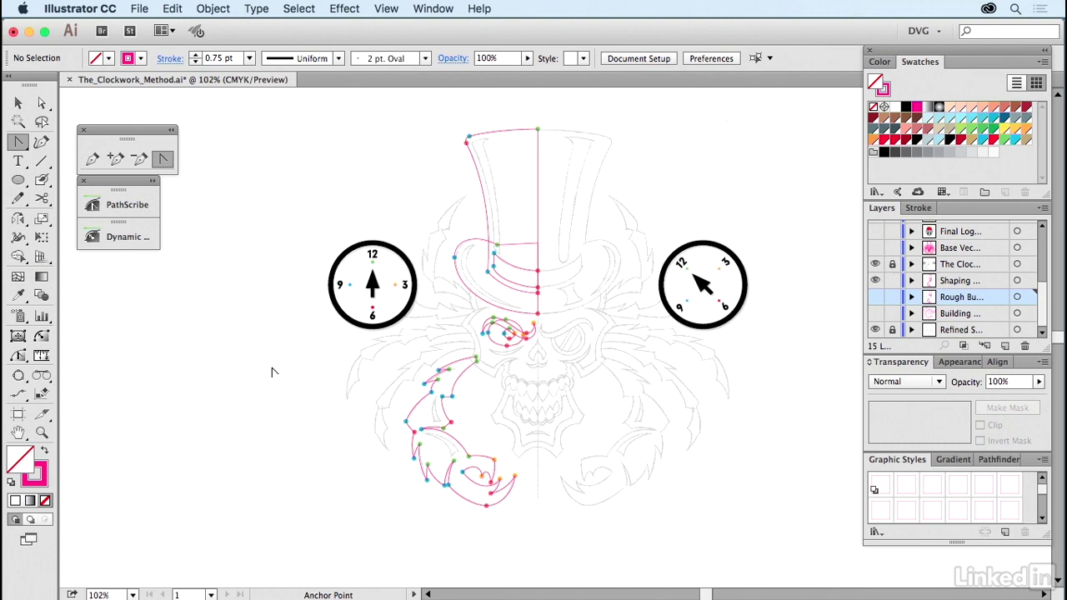
Examine the color-coded clock-position anchor points on the eye, claw and hat, and return to the full artboard view.
click(42, 432)
drag(460, 297, 567, 375)
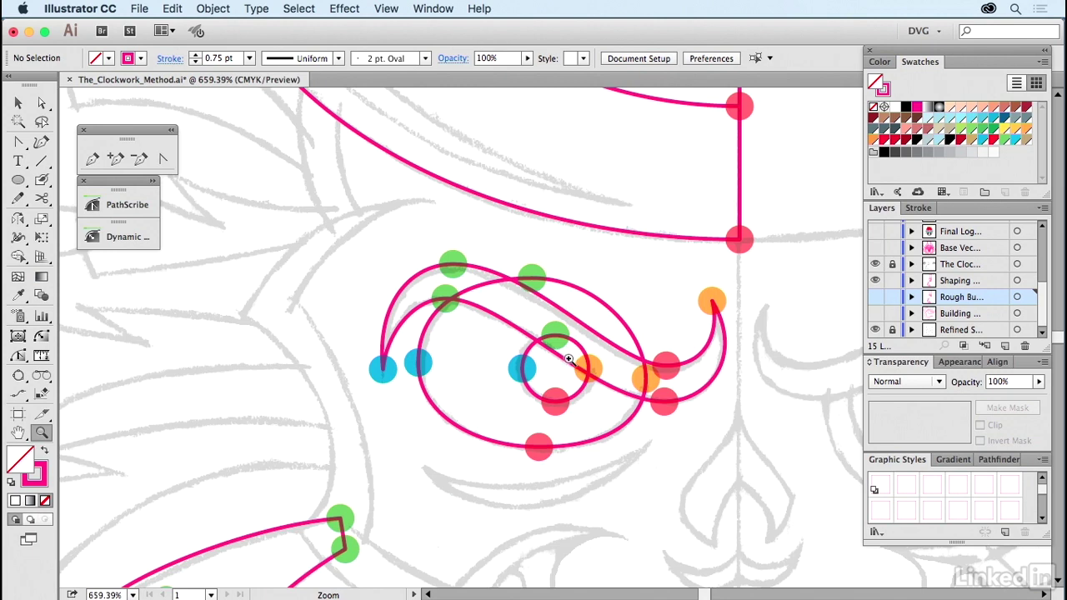
key(super)
key(z)
alt+click(497, 361)
alt+click(532, 348)
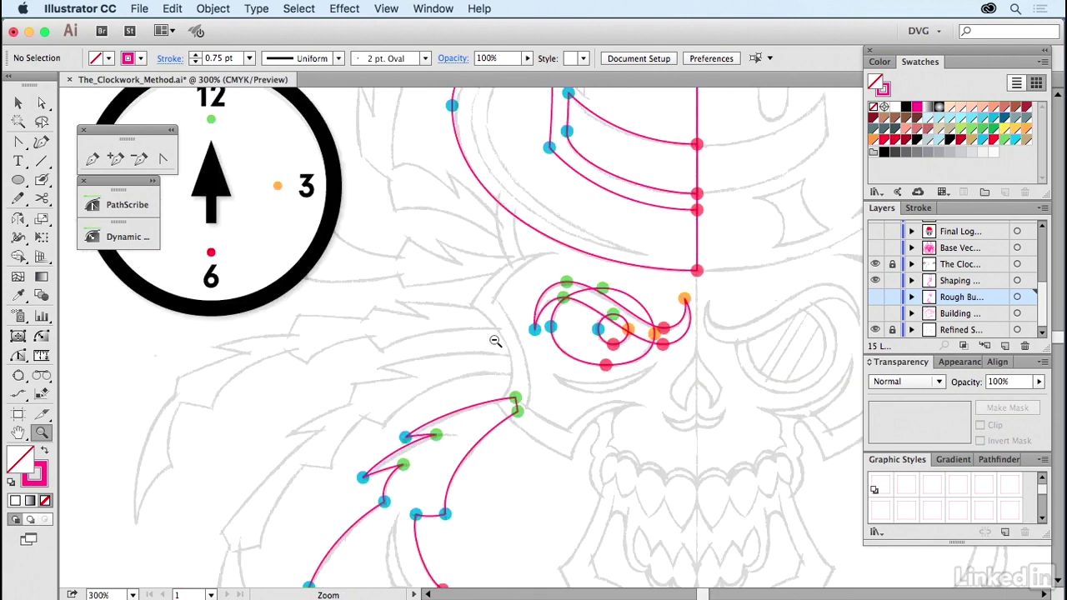
alt+click(503, 358)
drag(581, 440, 523, 398)
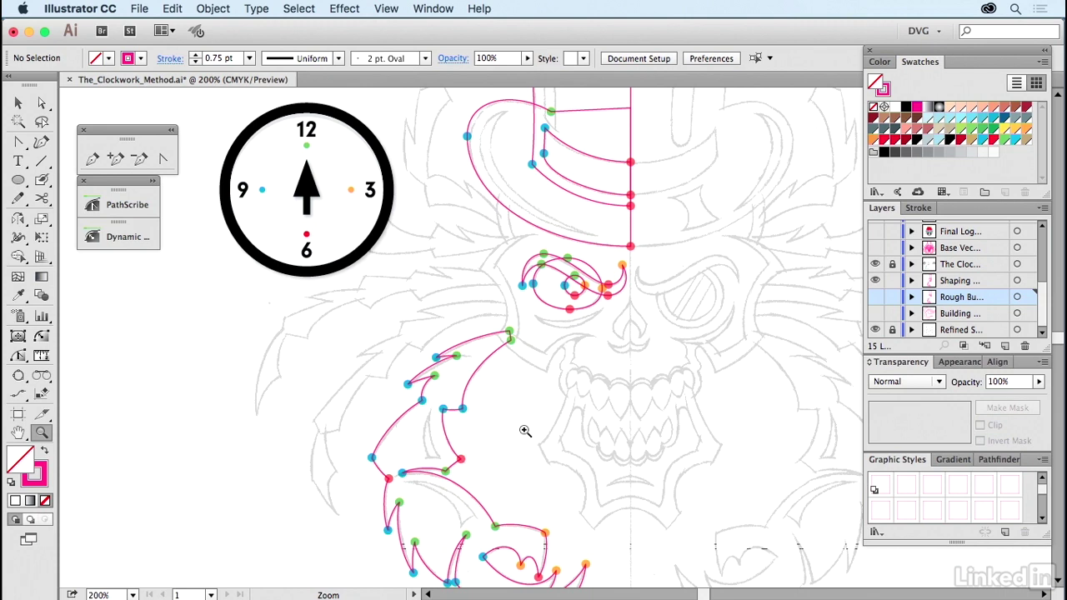
mouse_move(572, 500)
mouse_down()
mouse_move(542, 426)
mouse_move(552, 495)
mouse_up()
drag(602, 409, 586, 575)
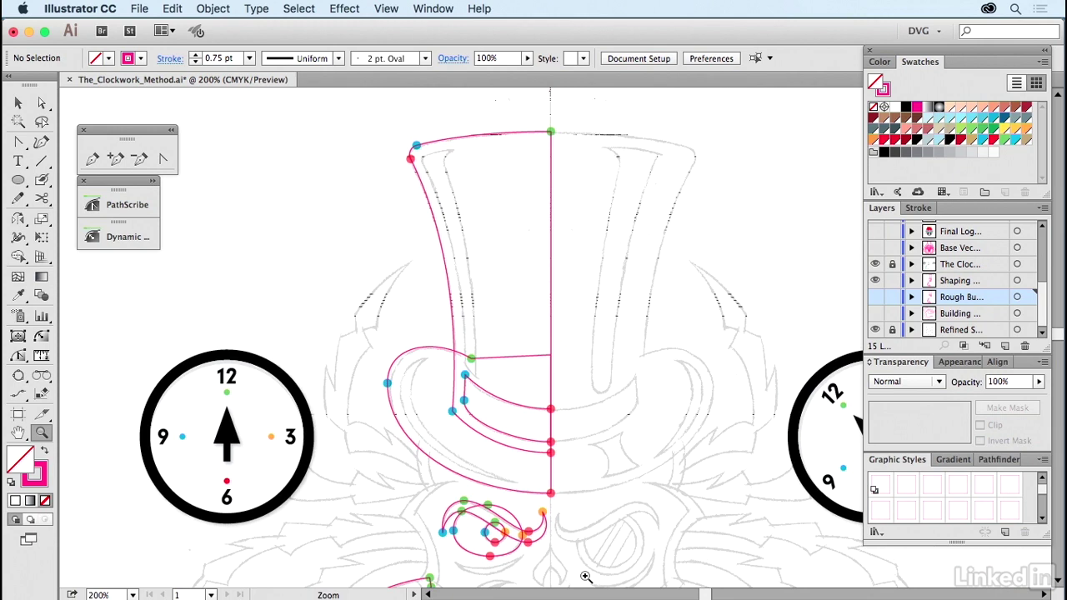
key(super+0)
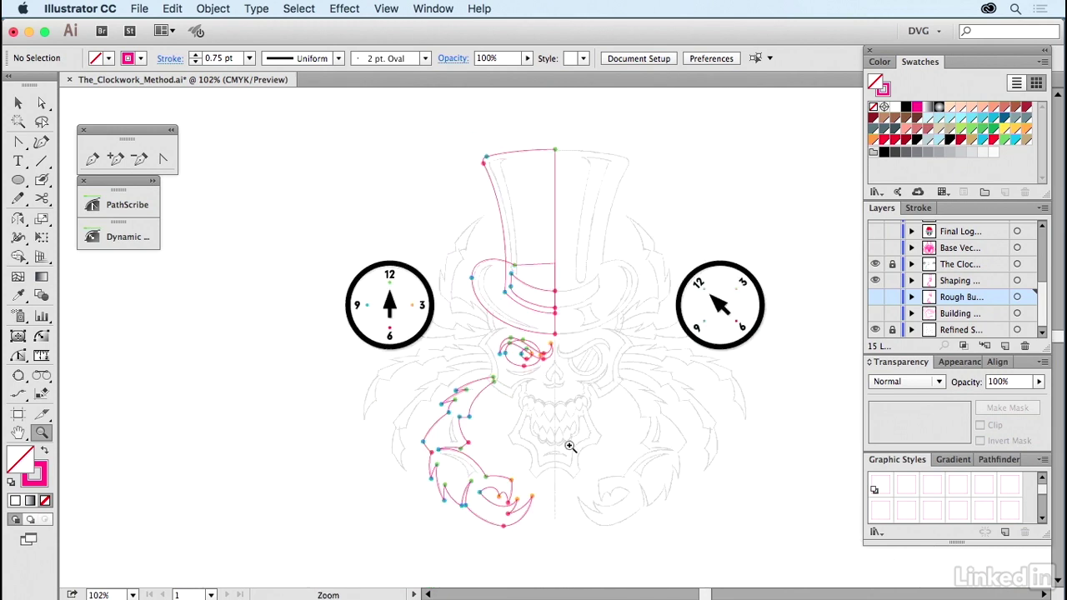
Hide The Cloc... and Shaping ... layers of the skull artwork and show its Base Vec... layer.
key(v)
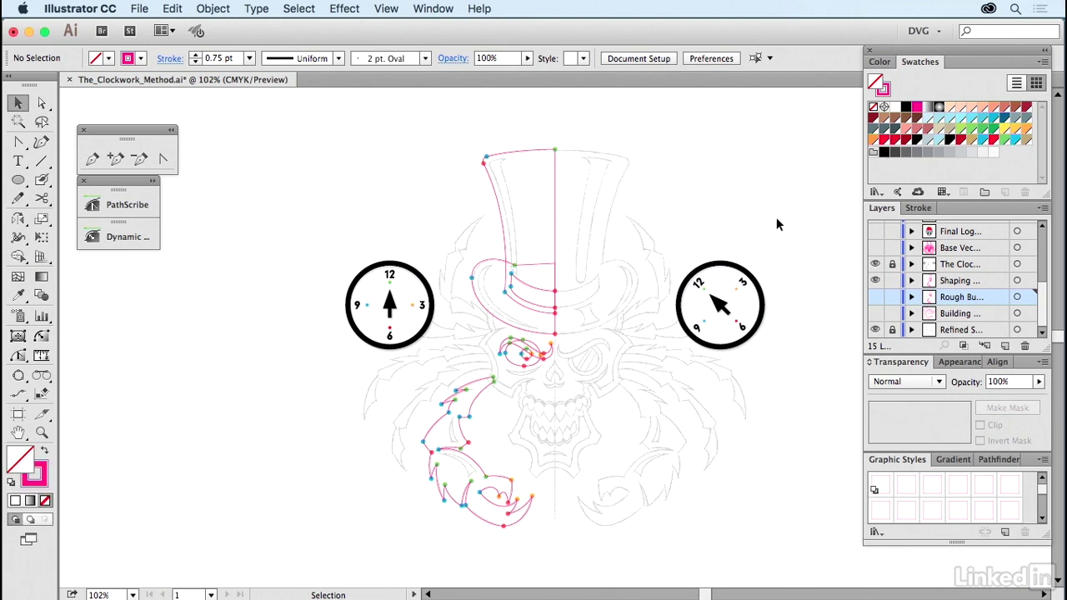
click(875, 264)
click(875, 280)
click(875, 247)
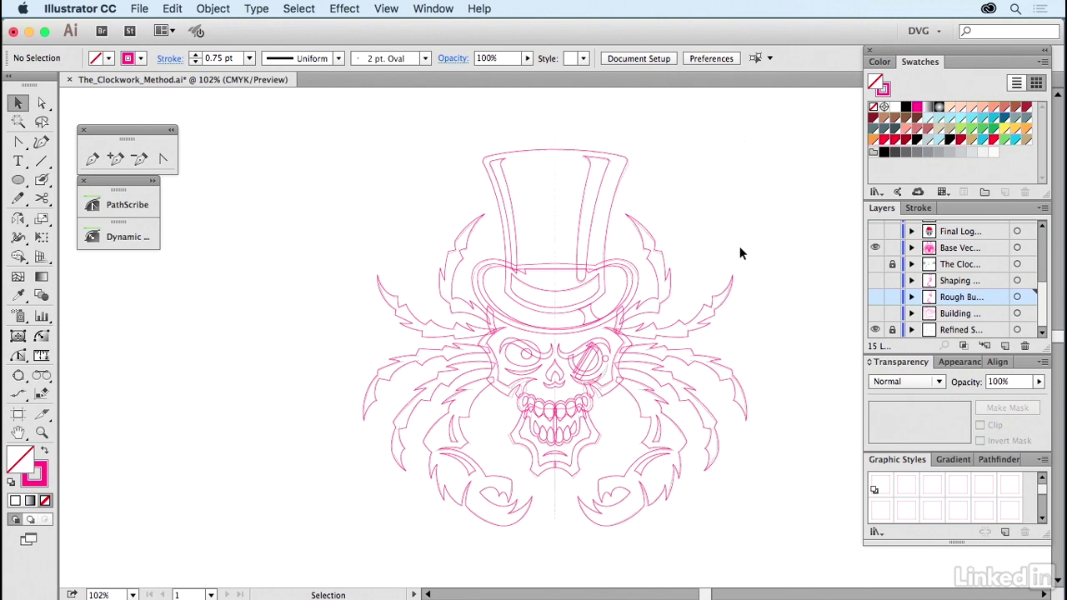
Unite the top hat's crown and brim paths into one shape with Pathfinder and deselect it.
click(609, 219)
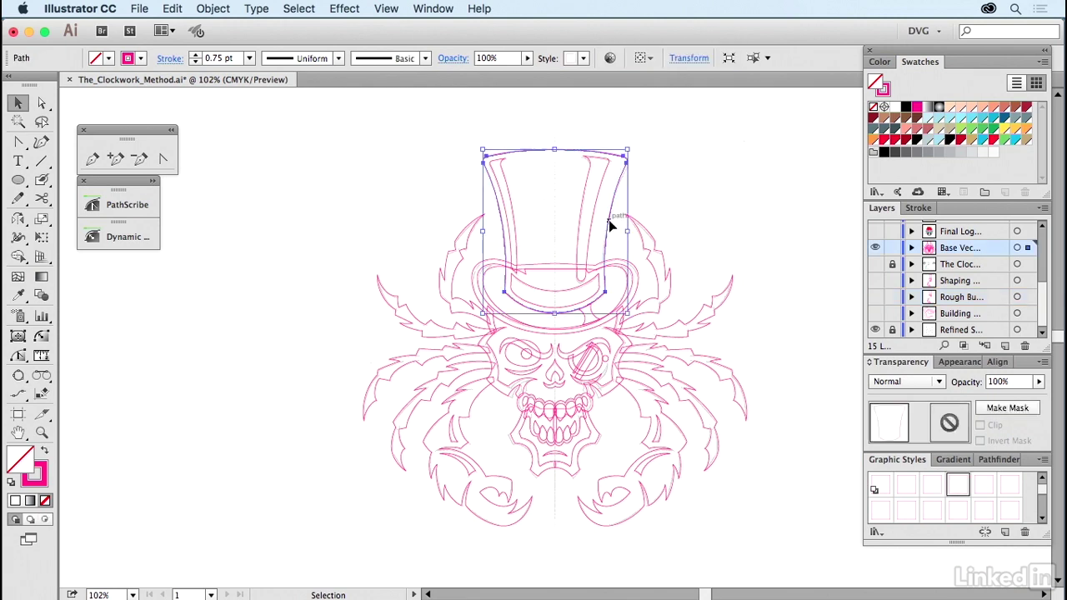
shift+click(622, 264)
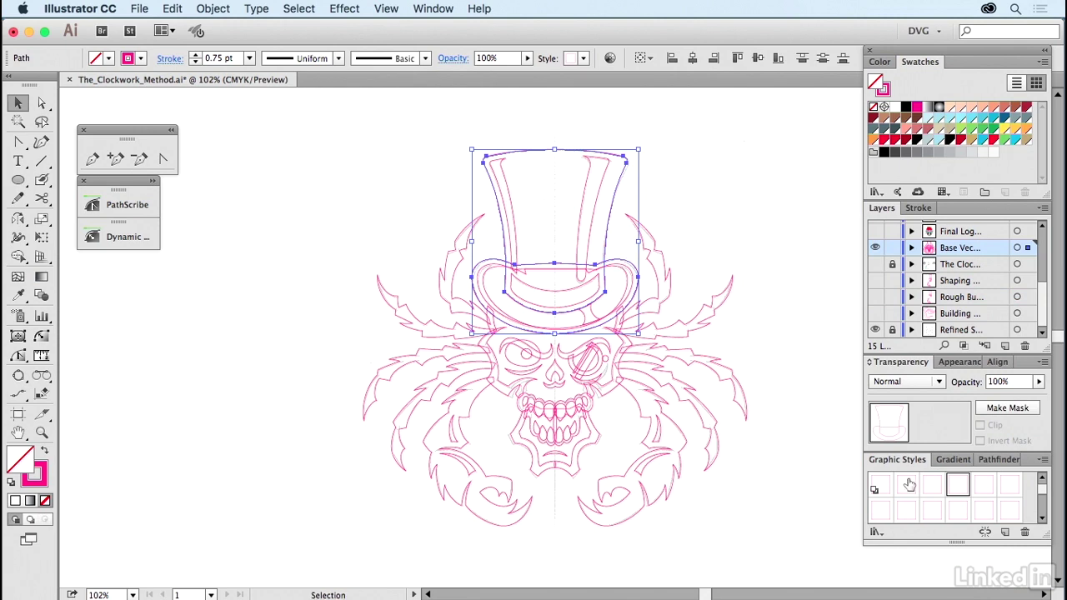
click(991, 461)
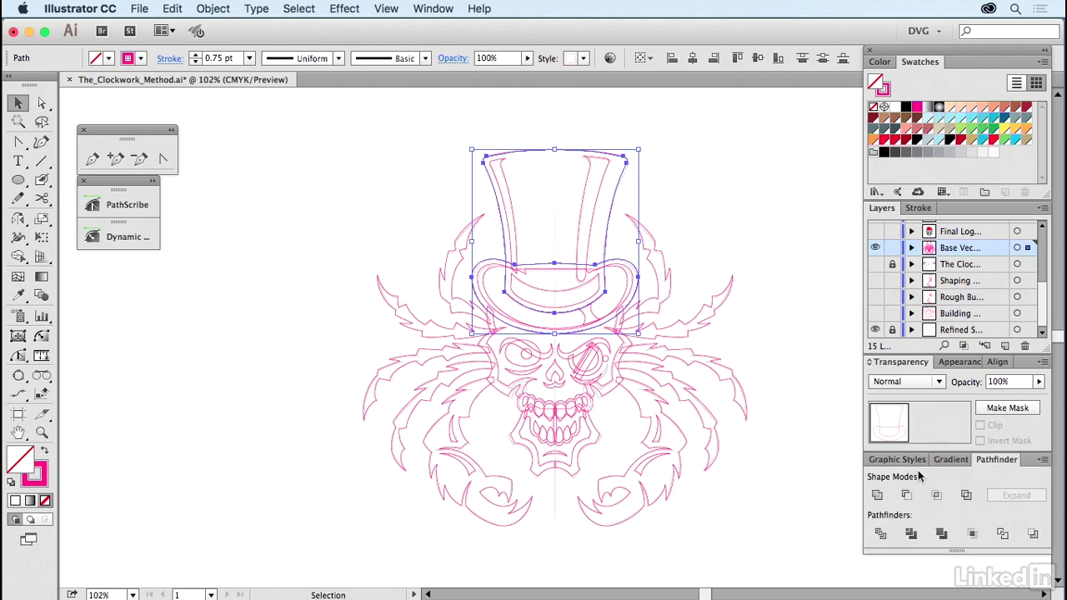
click(875, 496)
click(756, 210)
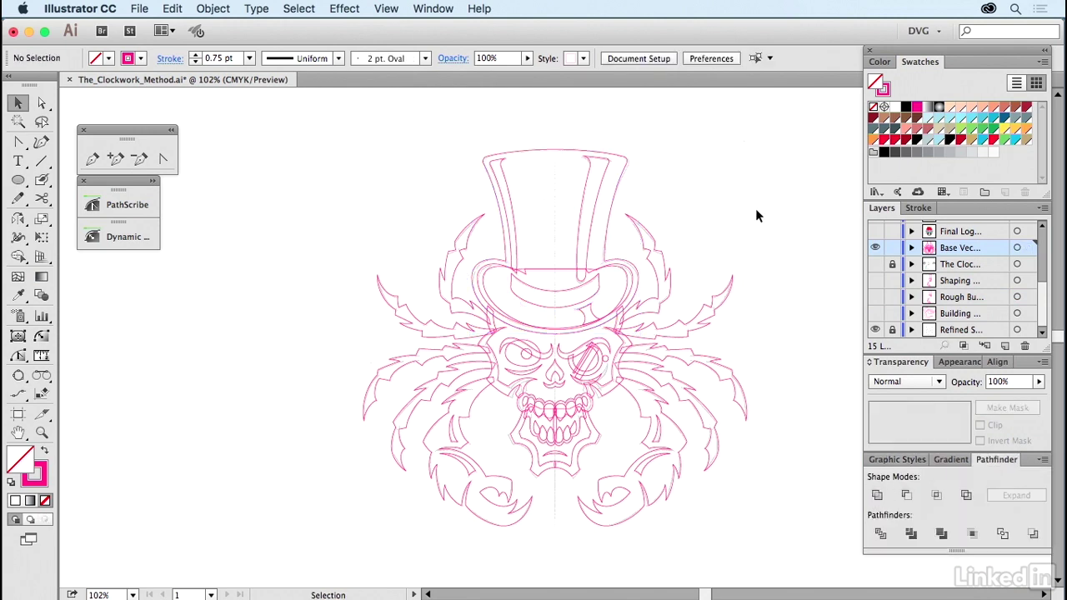
Show the Final Log... layer and hide the Base Vec... layer and the skull's Refined S... sketch layer.
click(875, 231)
click(874, 247)
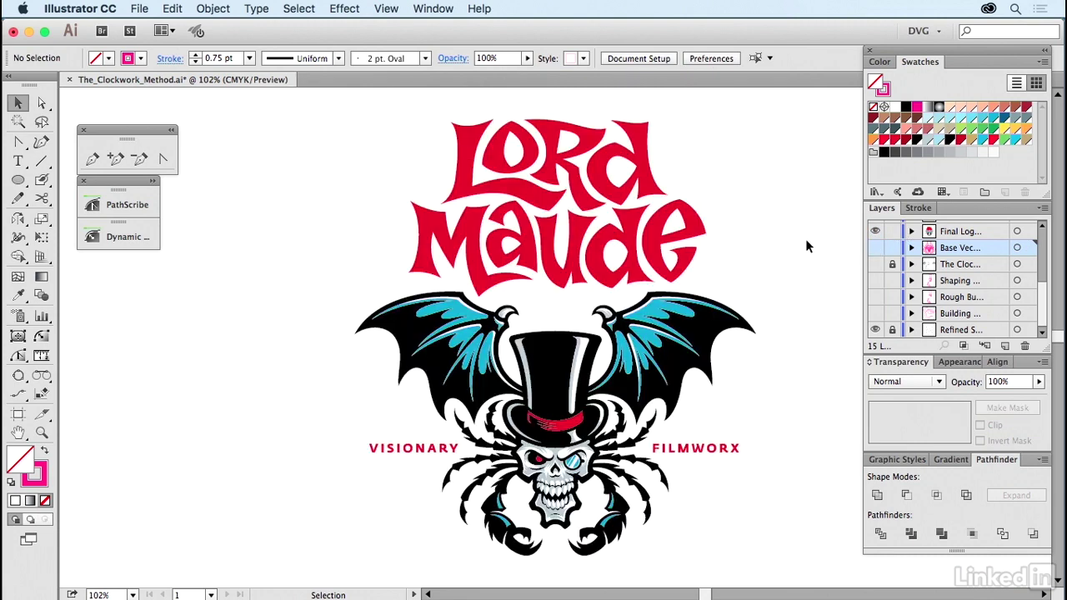
click(875, 329)
Hide the Final Log... layer and show the bird drawing's Refined S... sketch and Anchor P... layers.
scroll(949, 287, up, 2)
scroll(948, 288, up, 1)
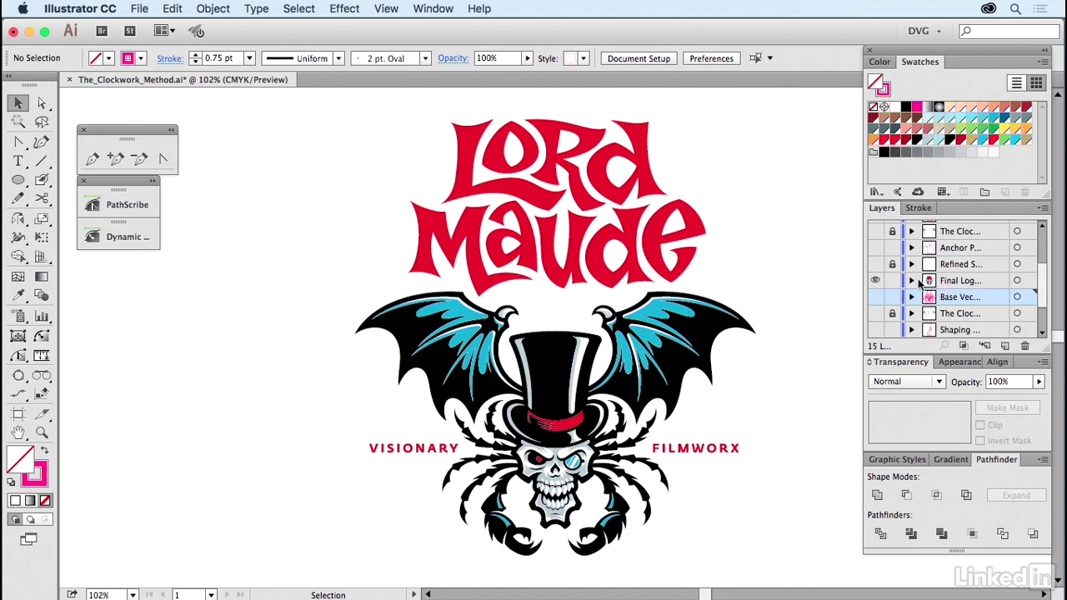
click(875, 264)
click(875, 281)
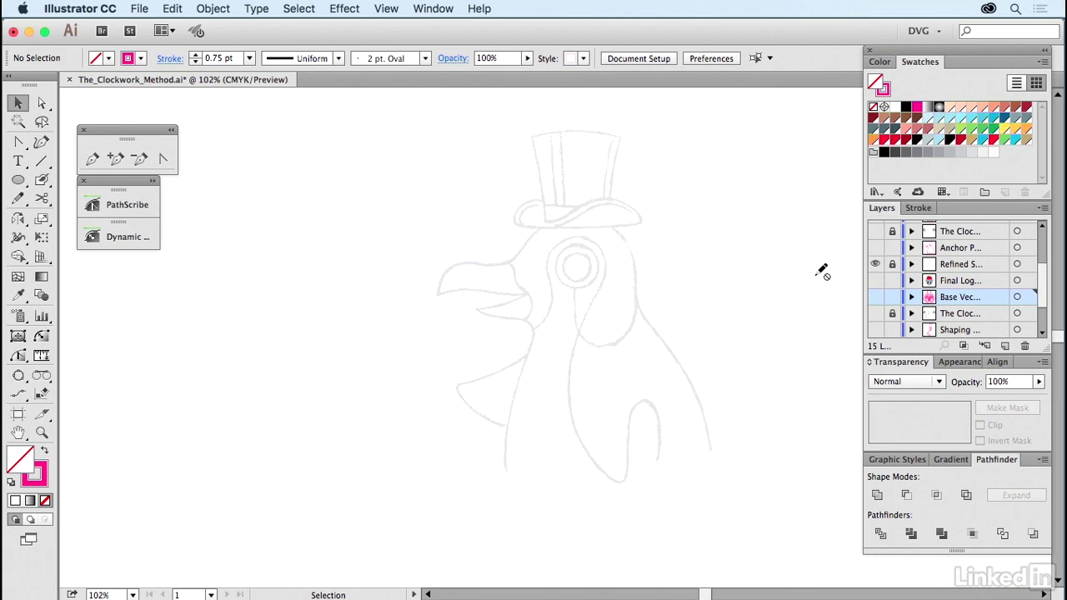
drag(814, 275, 777, 294)
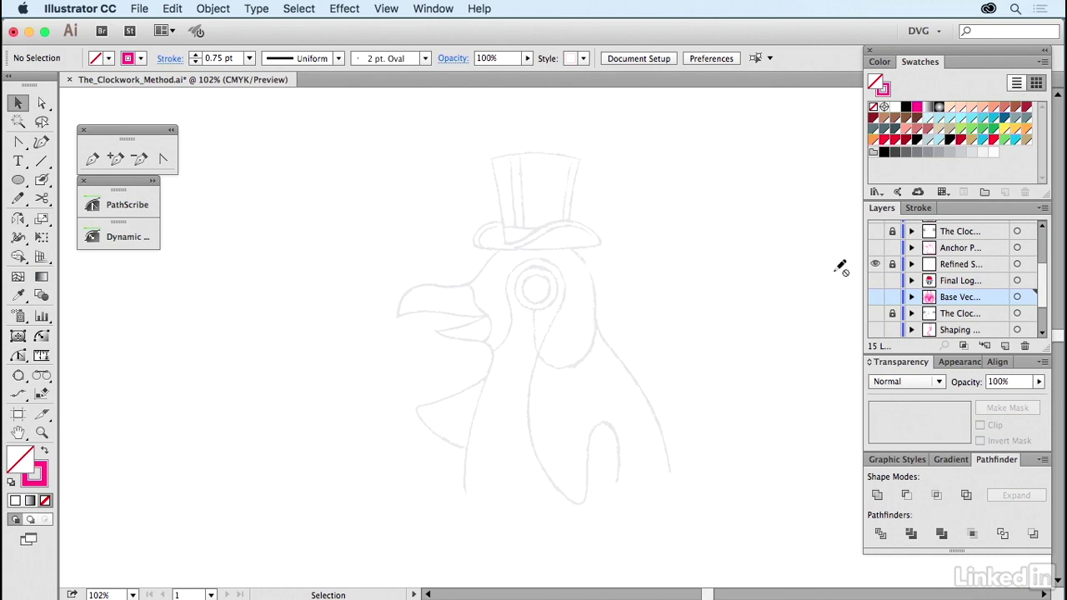
click(875, 248)
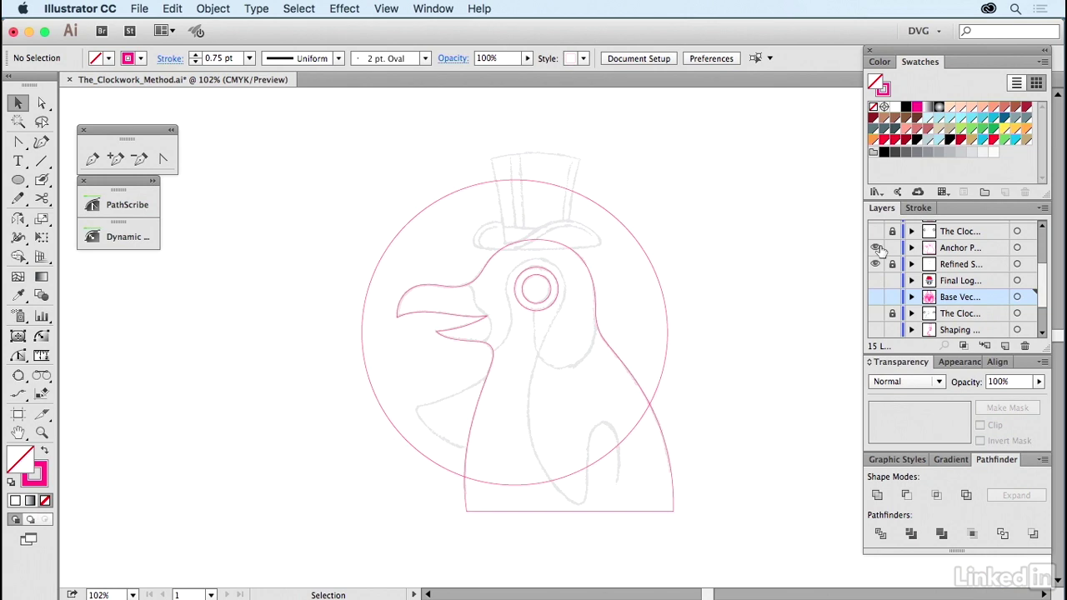
Select the bird's head-and-body path to examine its anchor points, and show The Cloc... layer over it.
click(578, 260)
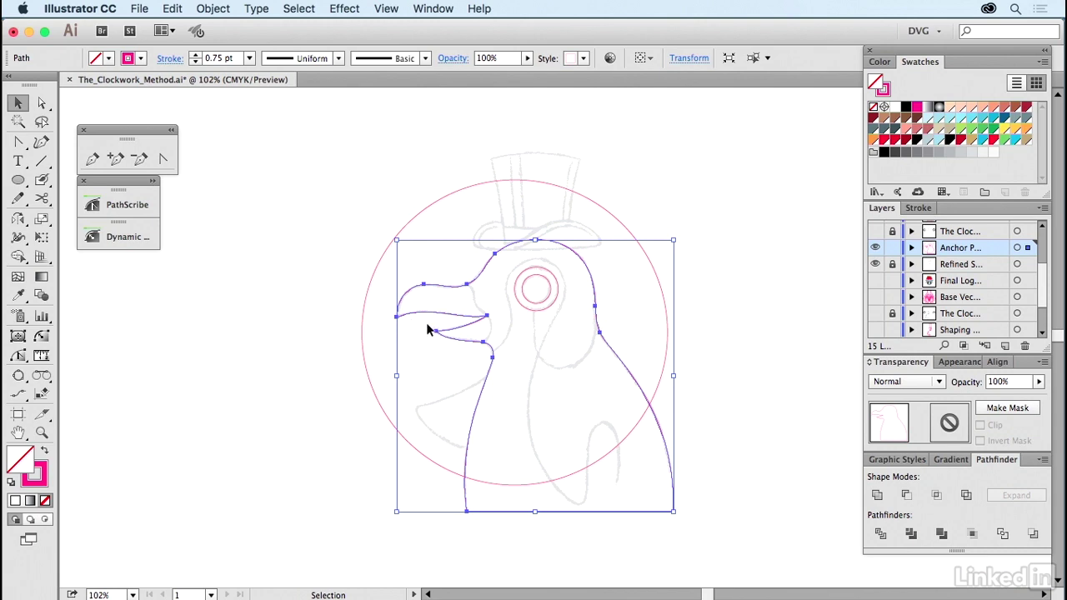
drag(396, 318, 436, 330)
click(773, 237)
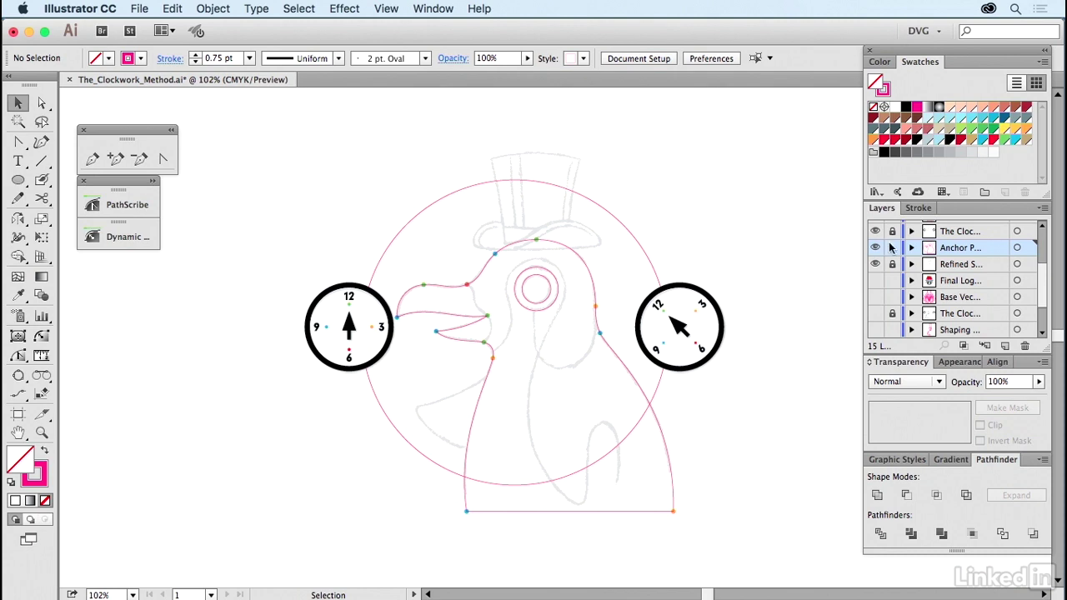
Hide the bird's The Cloc... layer and show the Shape Bui... layer.
scroll(893, 248, up, 2)
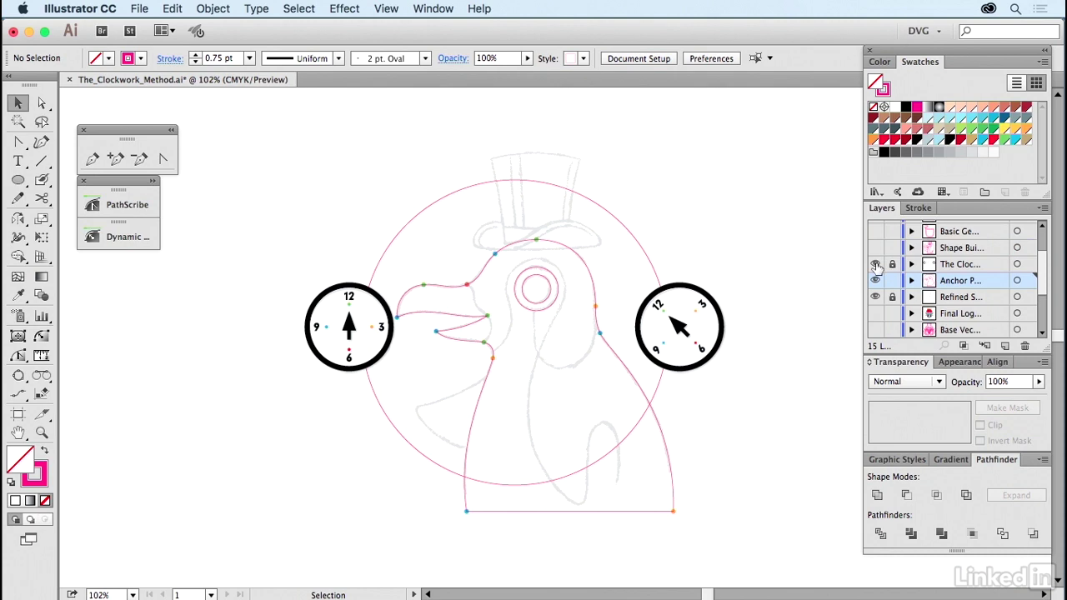
click(875, 264)
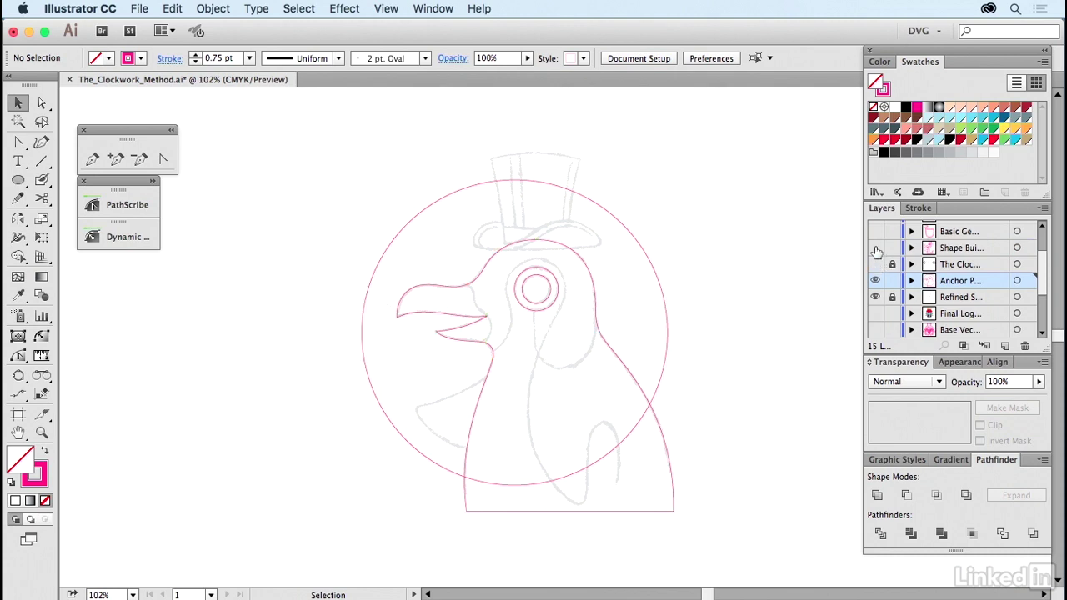
click(875, 248)
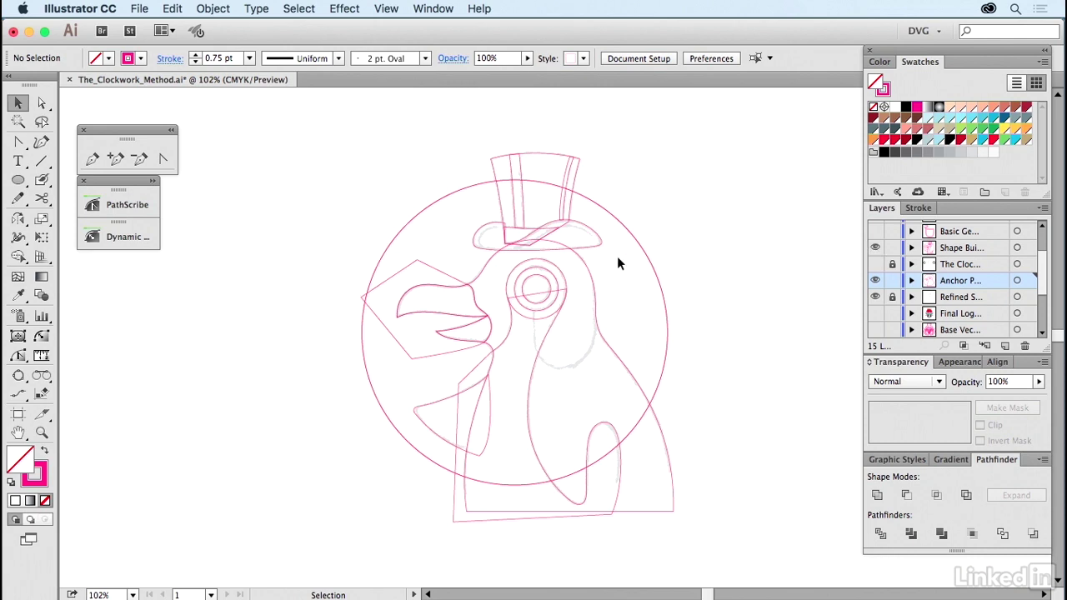
Unite the bird's face-and-chest path with the outer eye circle into one shape with Pathfinder.
click(548, 326)
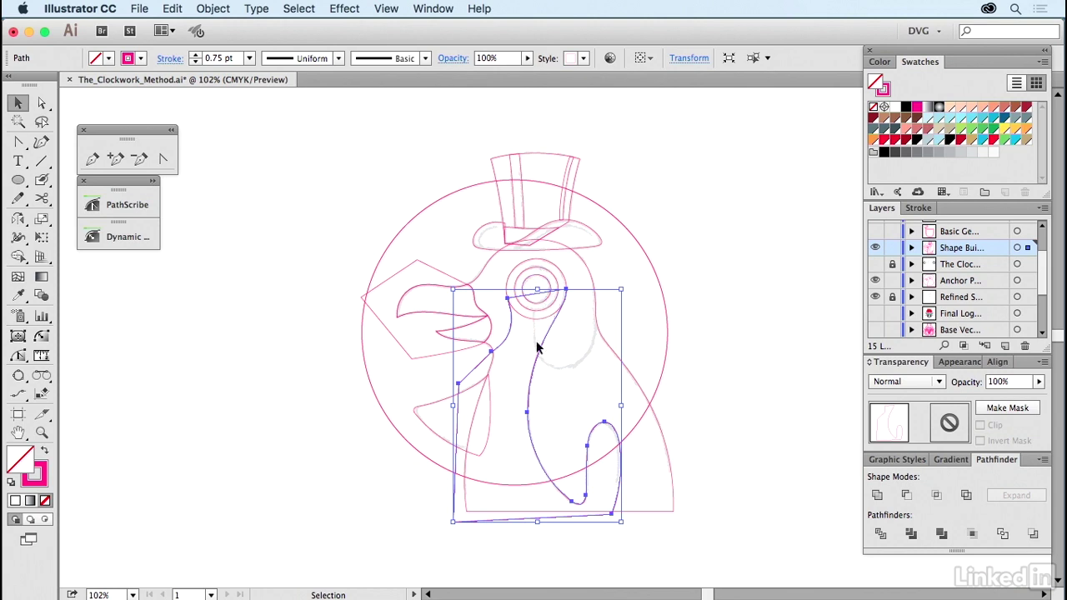
shift+click(545, 264)
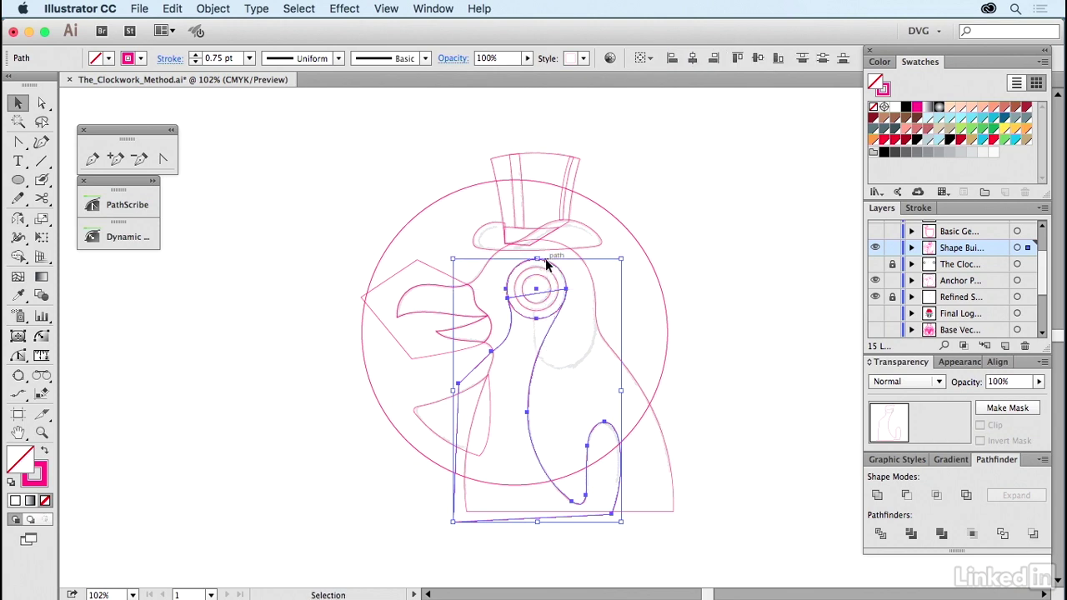
click(877, 495)
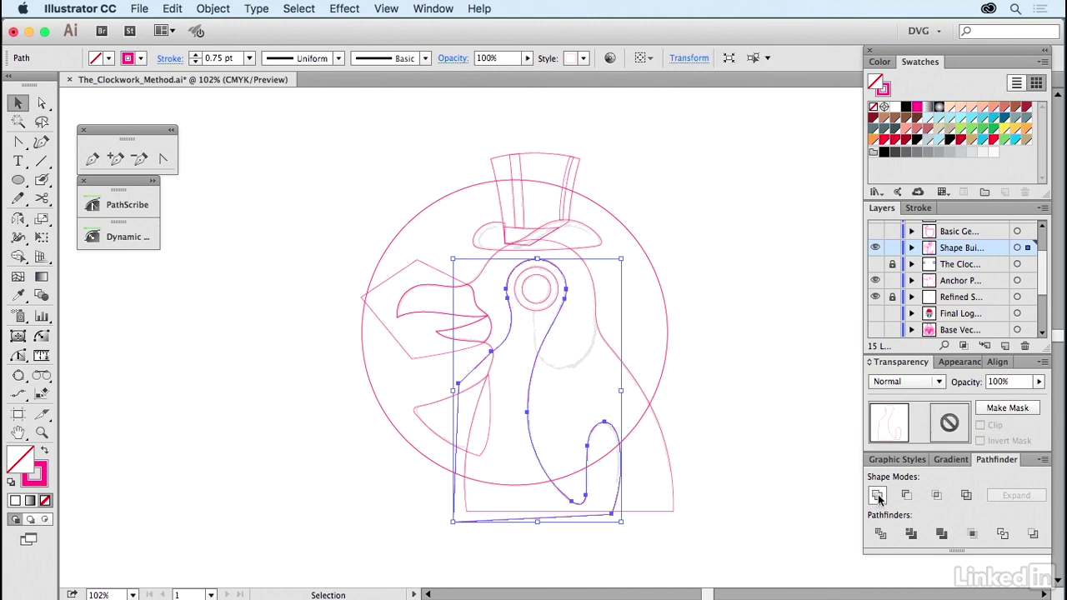
Try to remove the two extra anchor points beside the eye from the merged path, and undo the removal.
key(a)
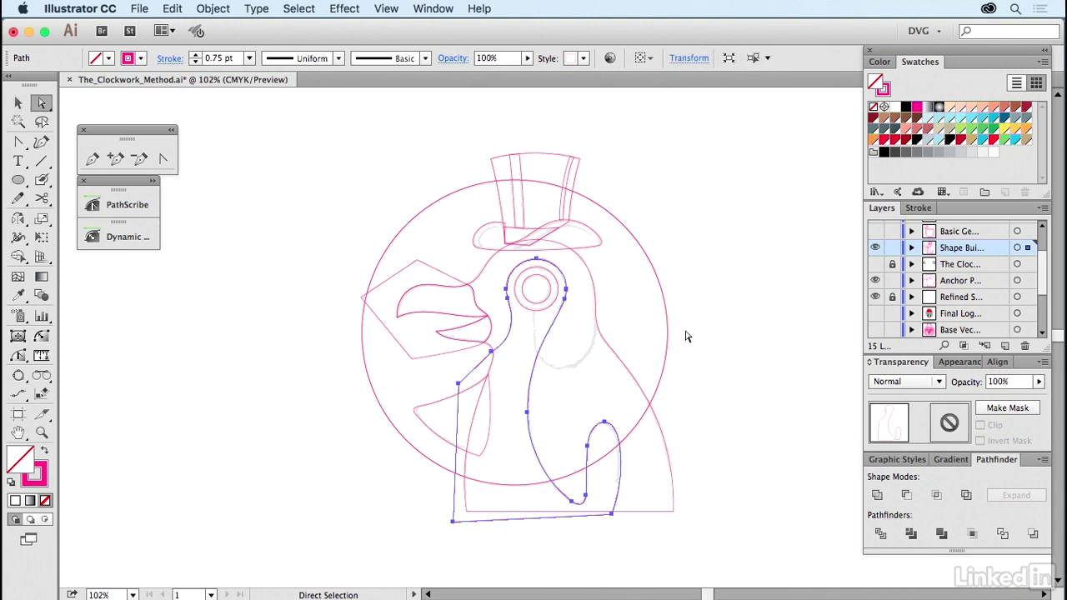
click(570, 305)
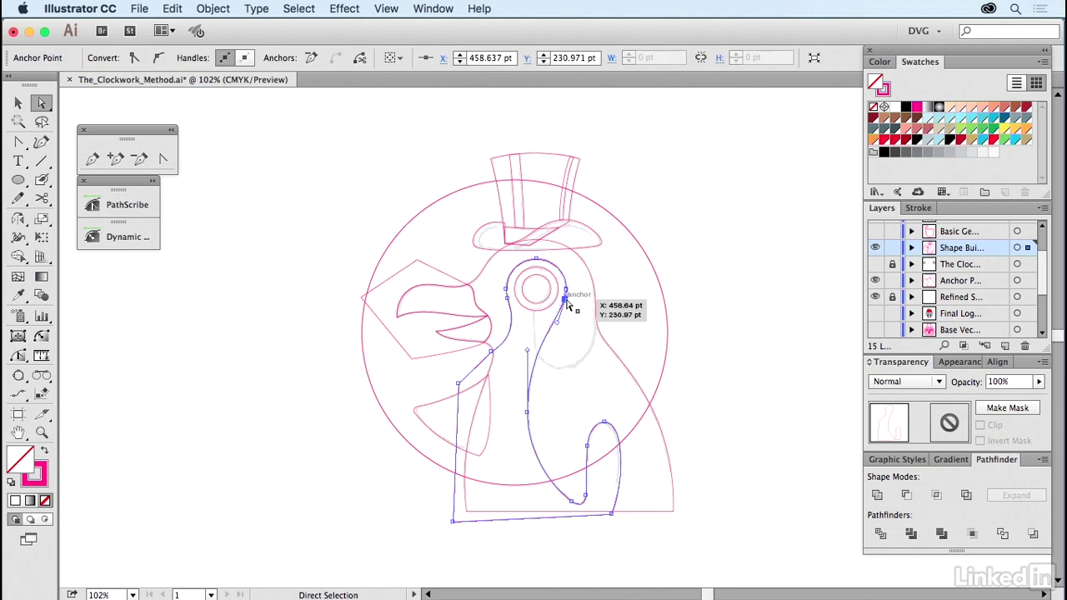
shift+click(506, 290)
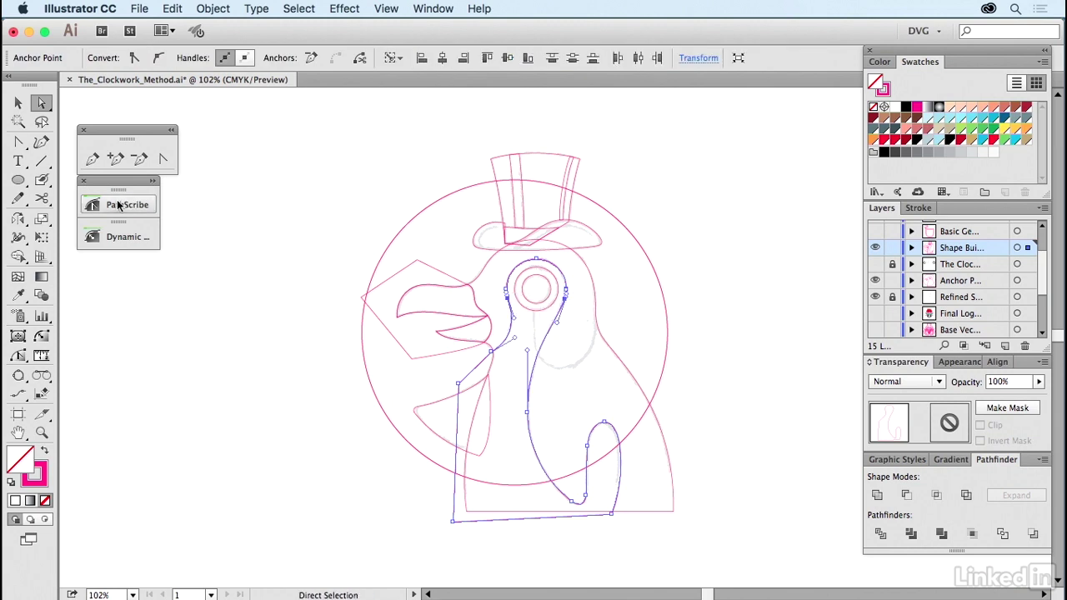
click(152, 182)
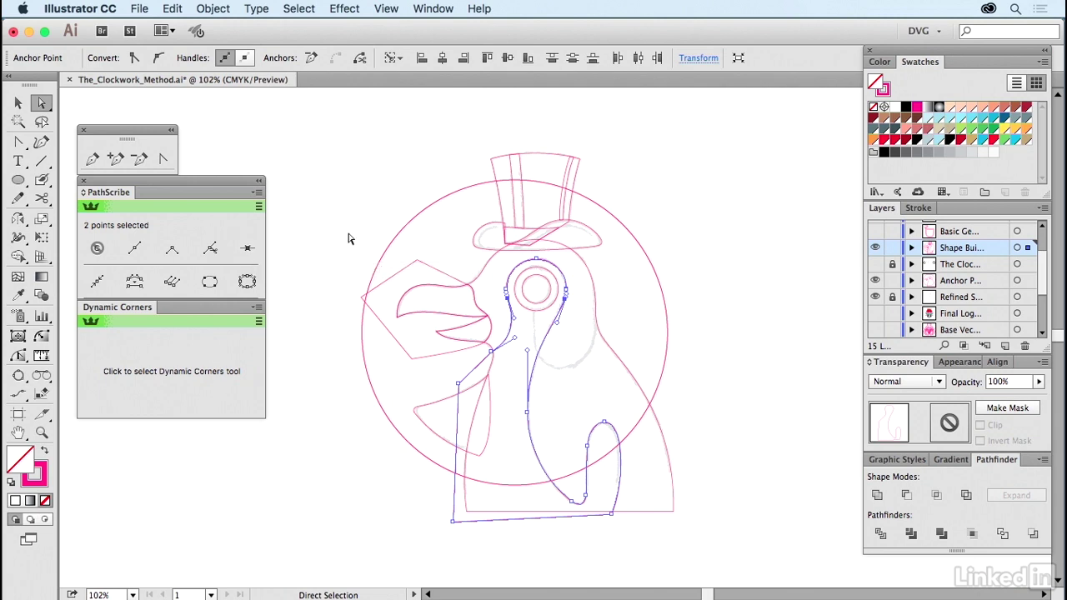
click(311, 59)
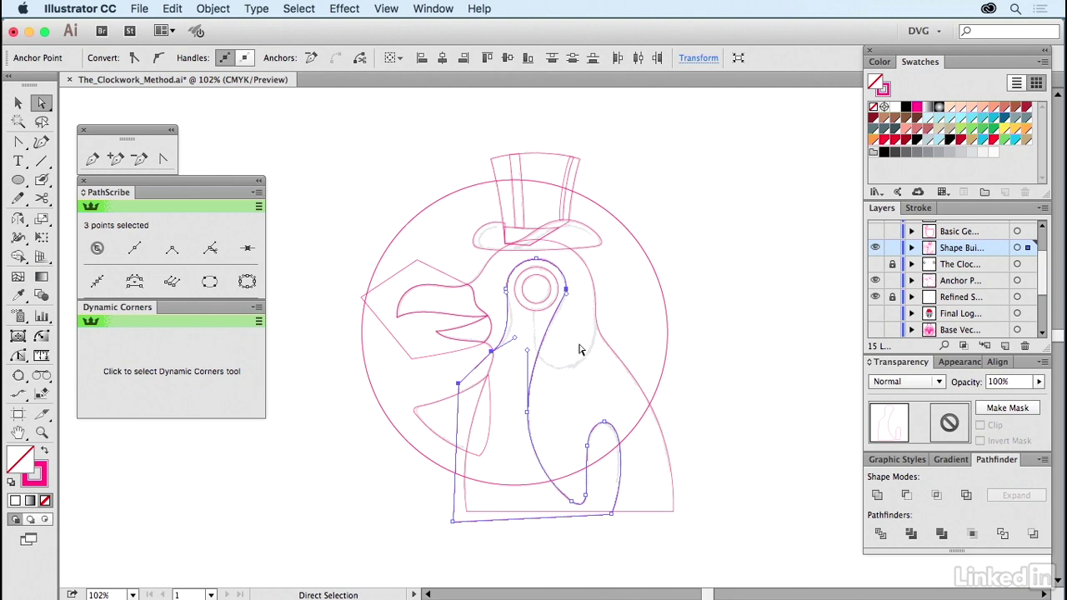
key(super+z)
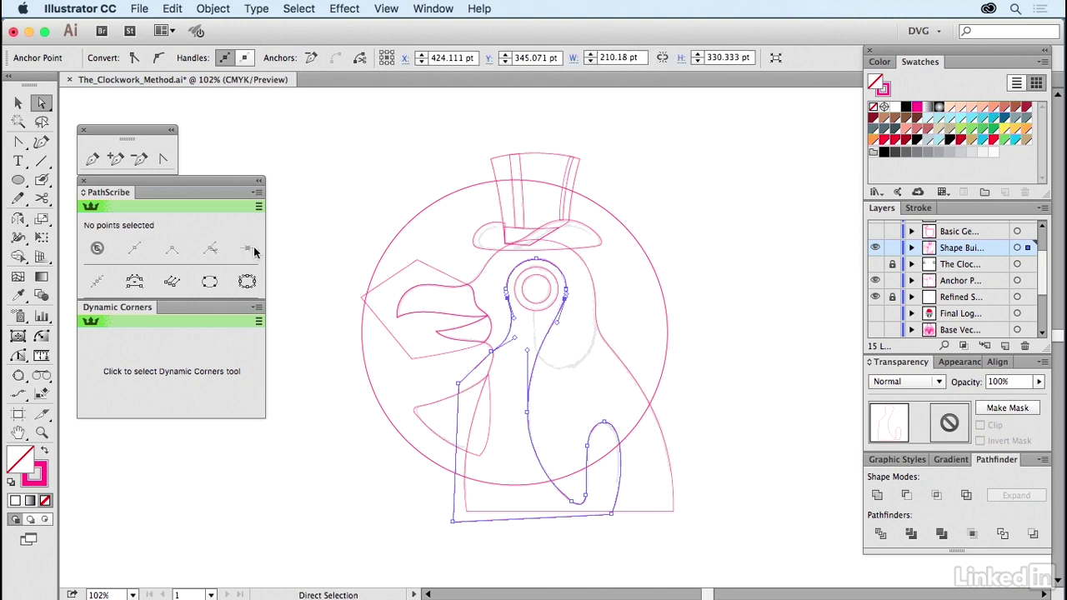
Remove the two extra anchor points beside the eye with PathScribe, and reselect the merged path to check its curve.
click(374, 196)
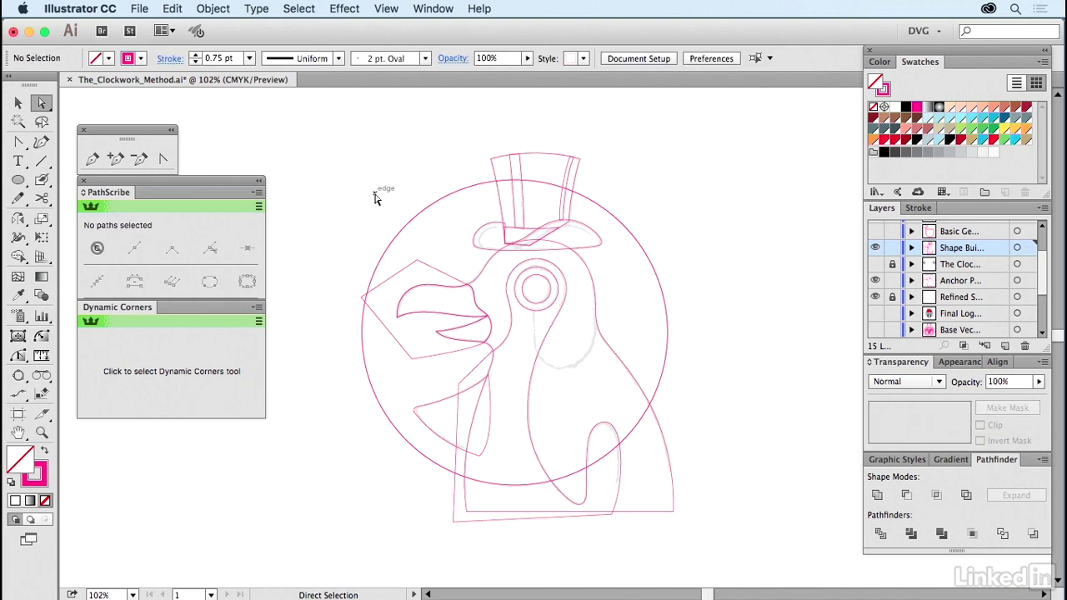
click(555, 326)
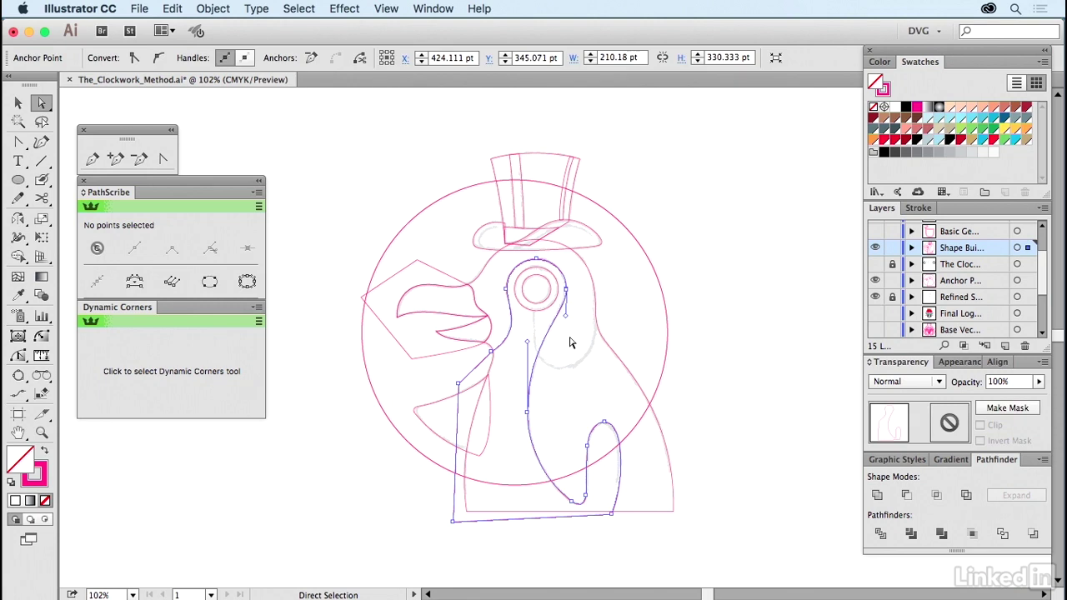
click(570, 341)
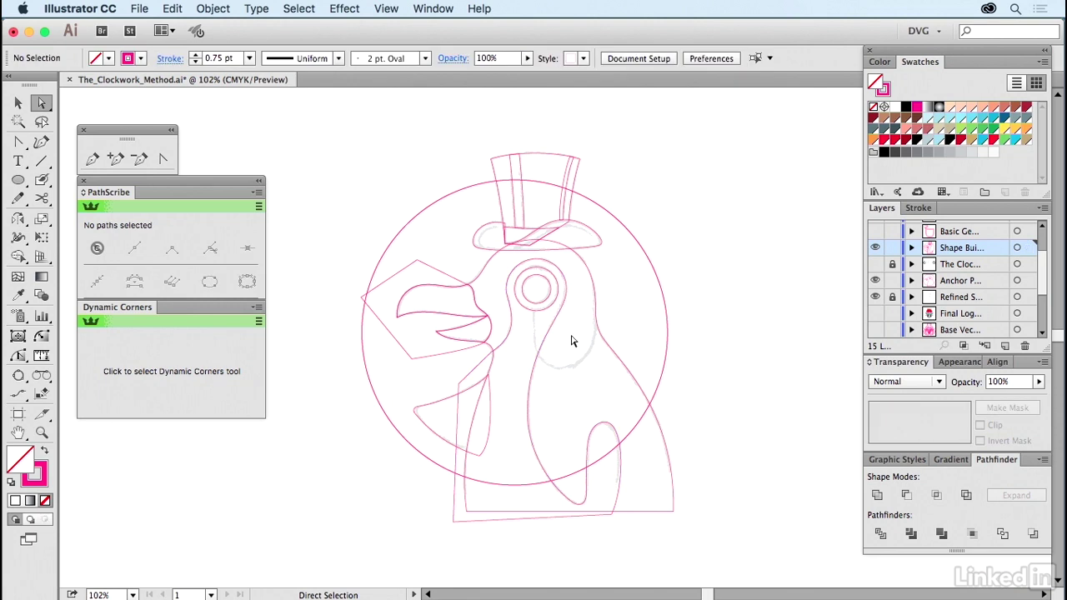
key(v)
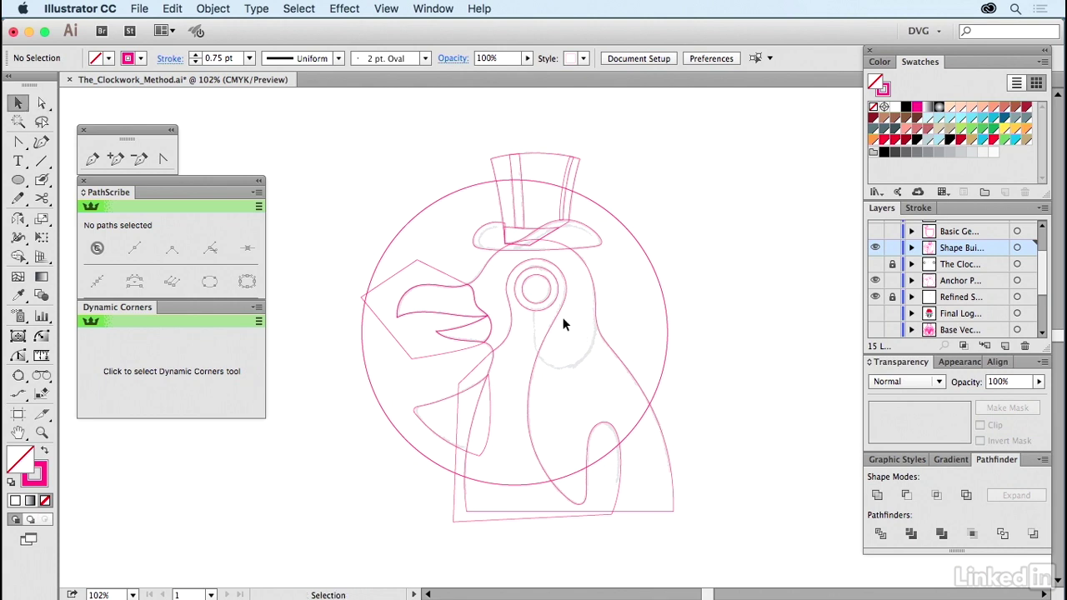
click(559, 312)
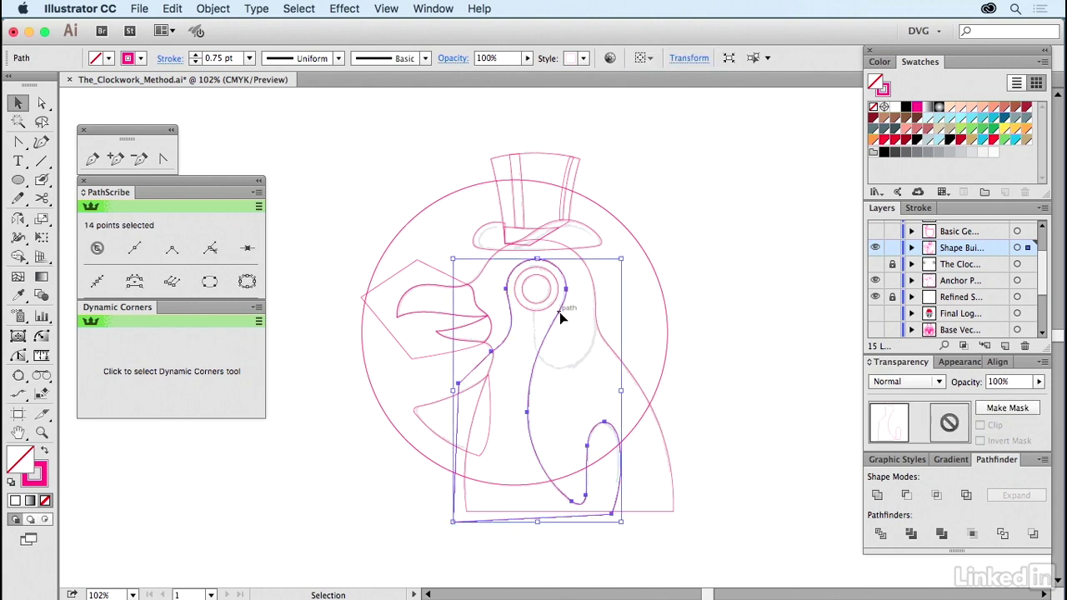
click(591, 359)
Show the Basic Ge... layer with the geometric shapes for the bird's eye and ear flap.
click(875, 231)
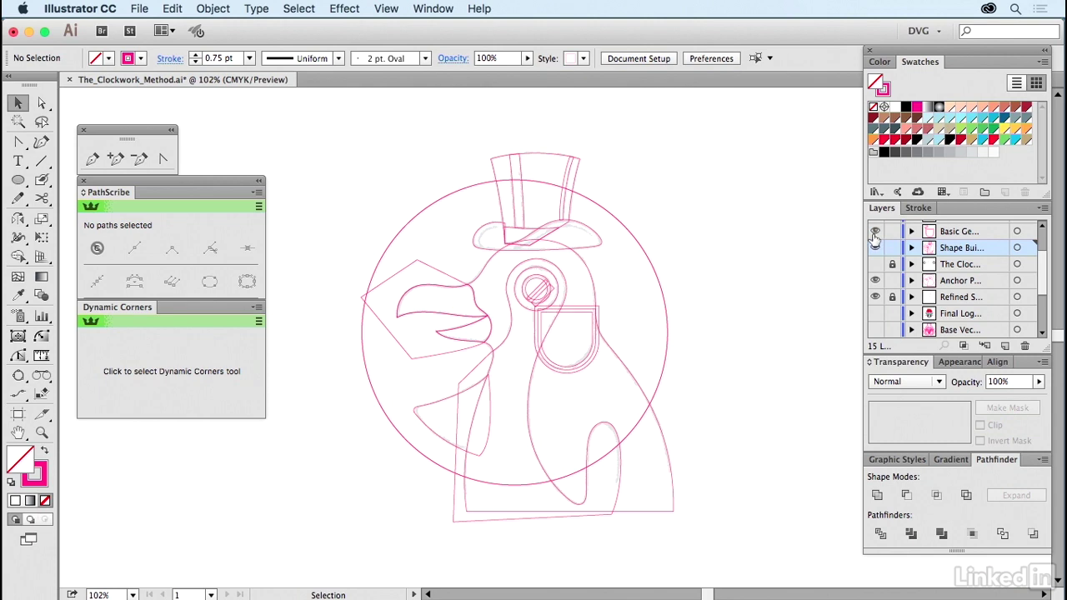
click(42, 432)
drag(470, 224, 673, 353)
key(v)
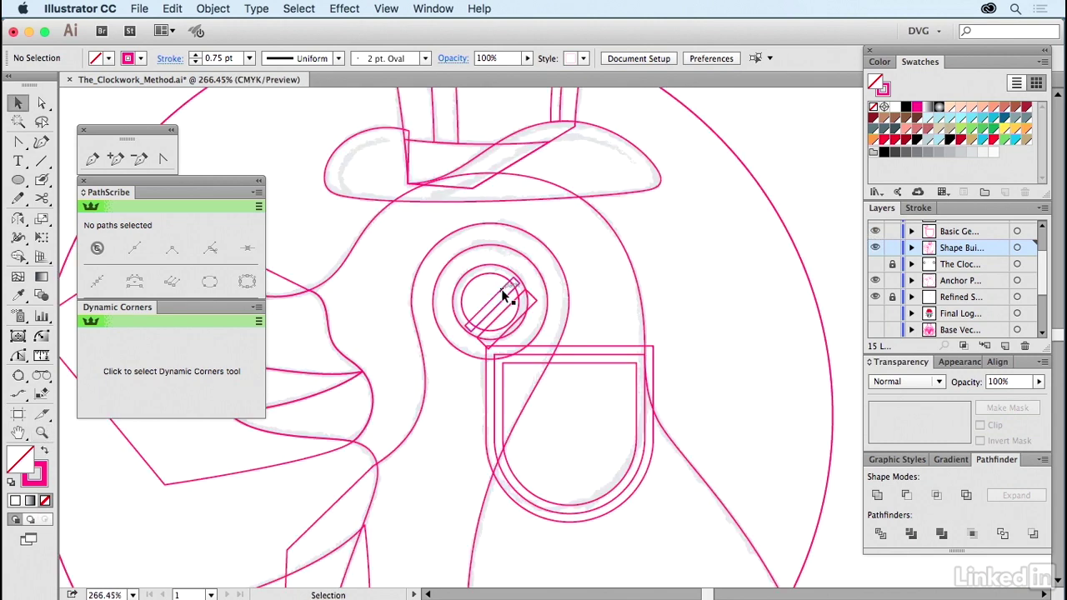
Trim the diagonal bars inside the eye to the innermost eye circle with Pathfinder Intersect, and deselect the result.
click(503, 294)
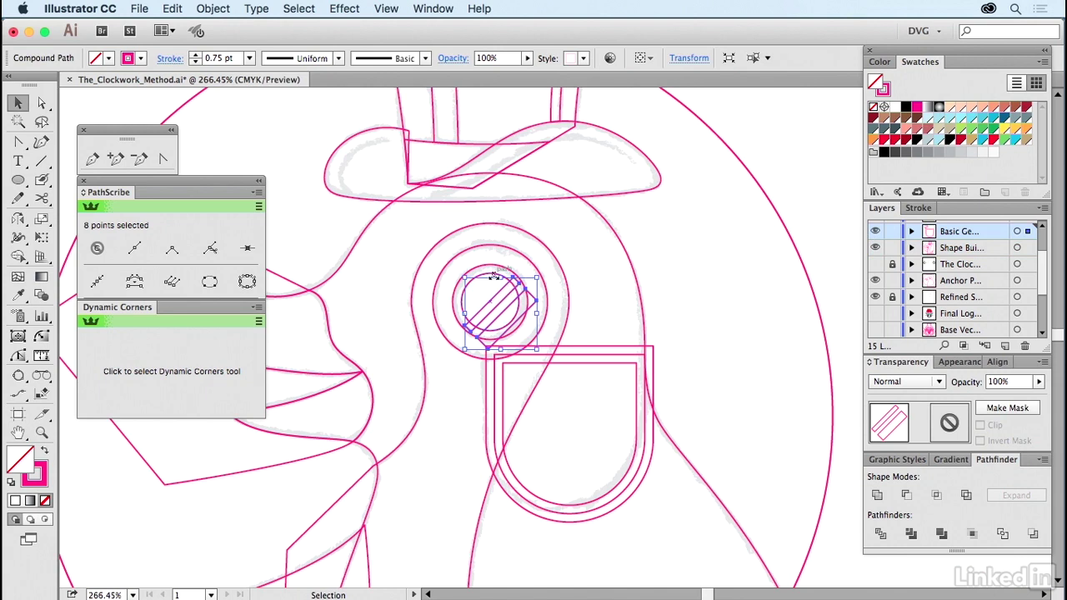
key(a)
drag(500, 275, 516, 261)
key(ctrl+z)
key(v)
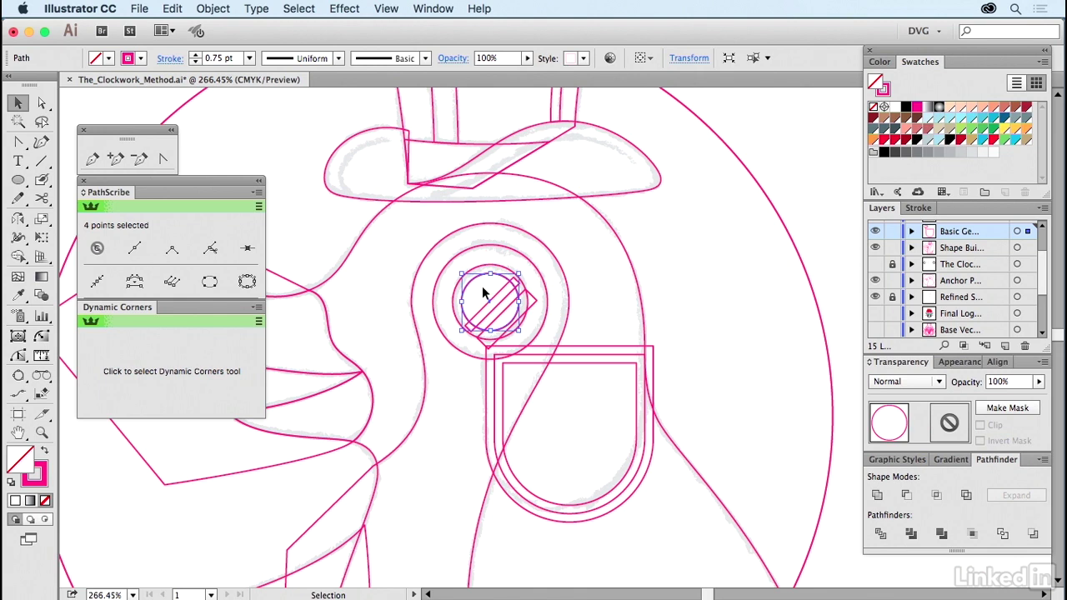
key(a)
shift+click(504, 295)
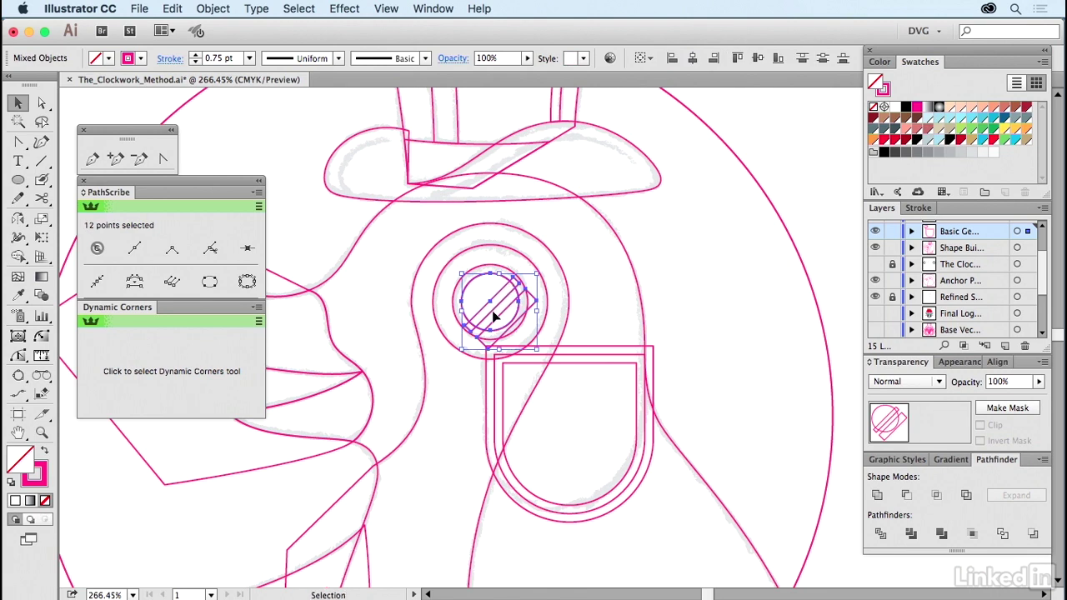
click(937, 495)
click(596, 297)
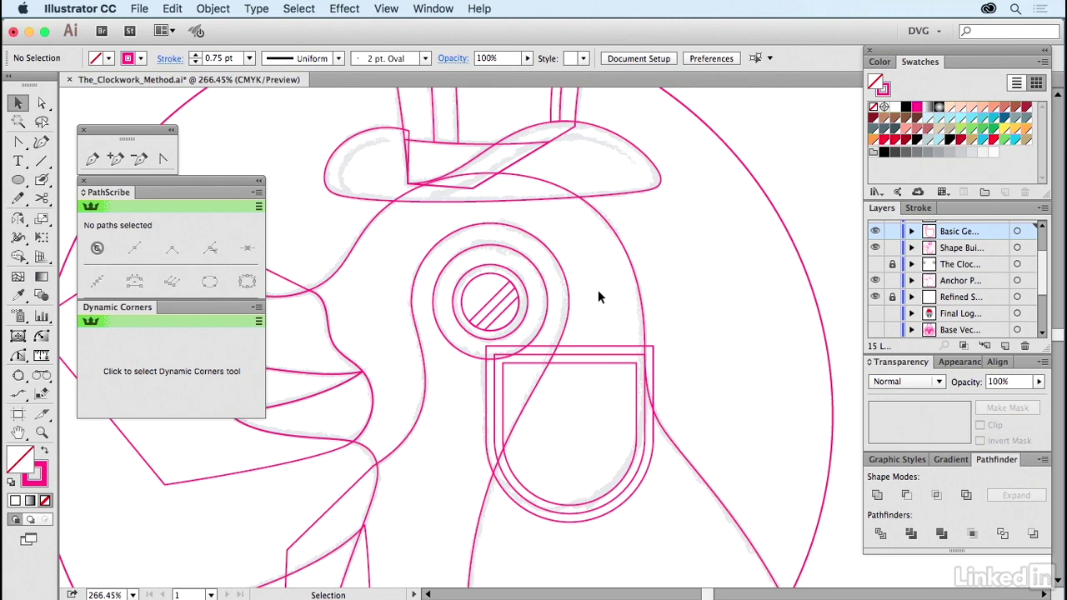
Select the innermost ear-flap outline, look up the Offset Path command without applying it, and deselect the outline.
click(504, 416)
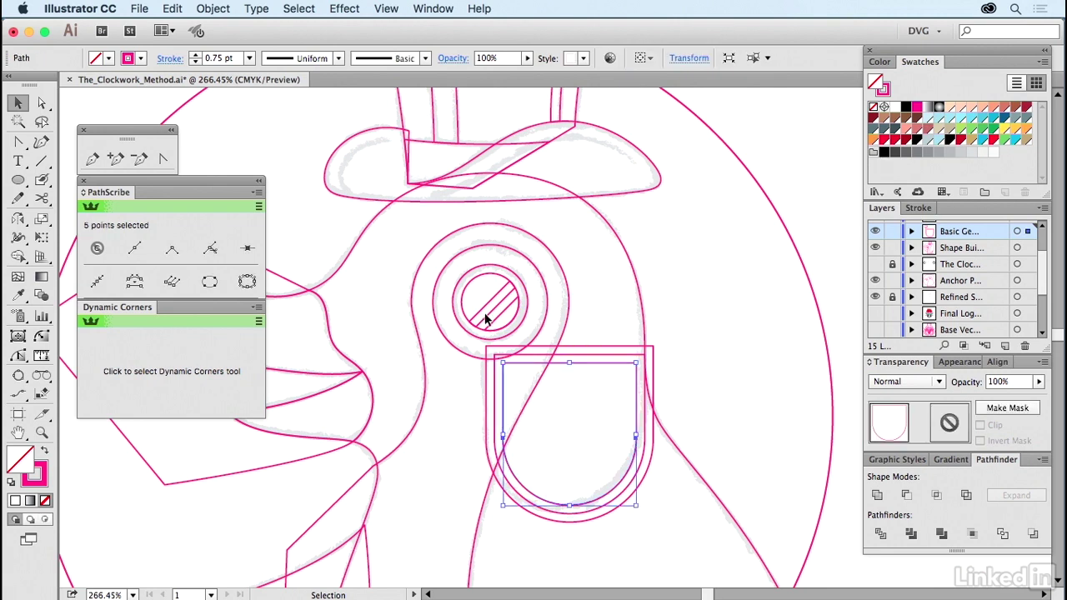
click(511, 379)
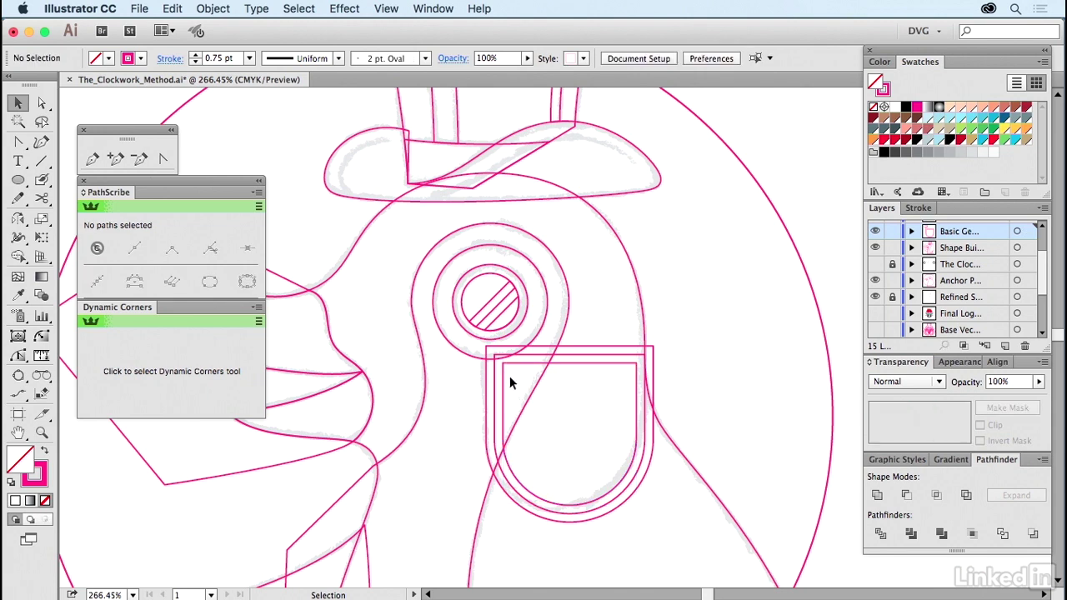
click(504, 375)
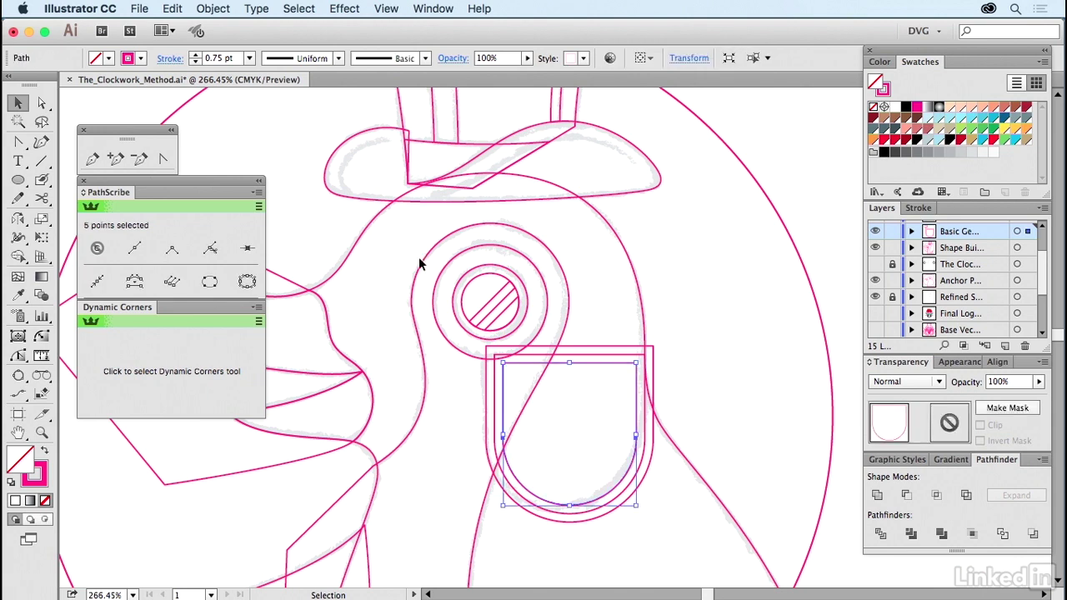
click(215, 9)
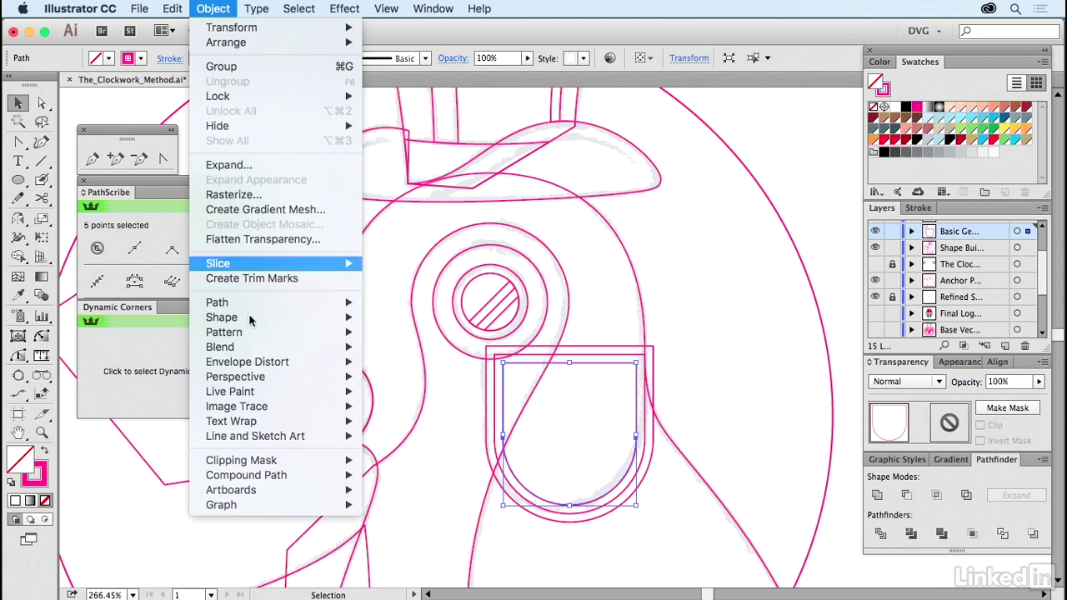
mouse_move(255, 305)
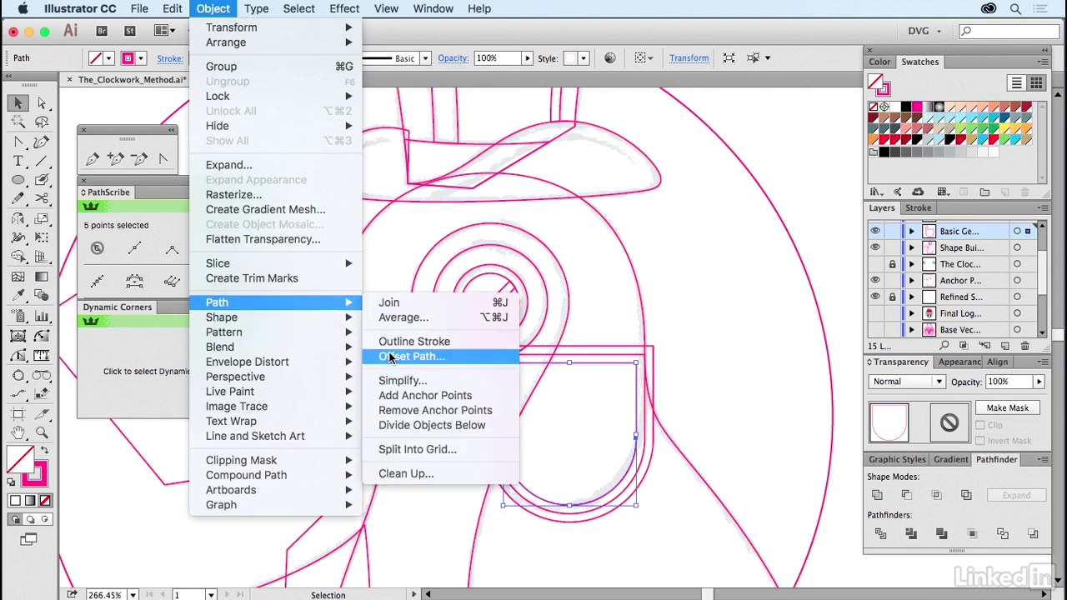
click(681, 330)
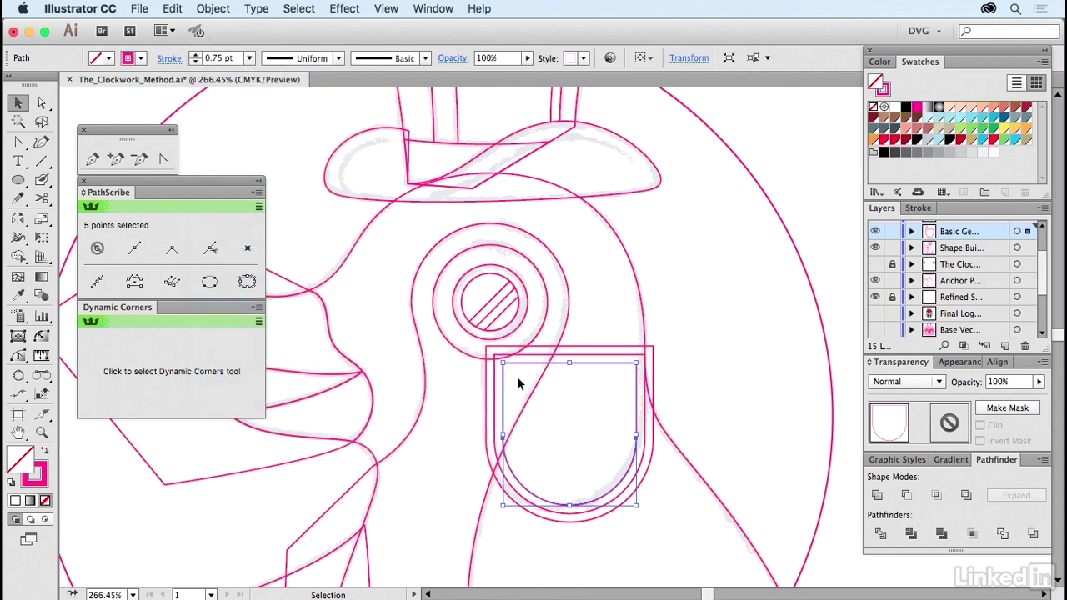
click(517, 376)
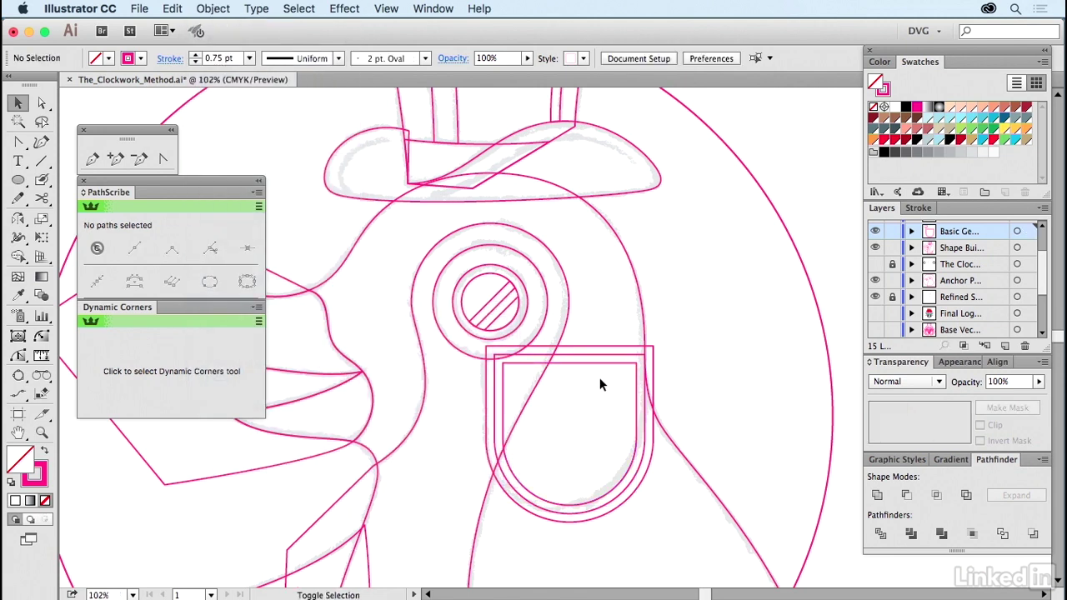
Fit the whole artboard in view, hide the visible construction and sketch layers, and show the black-and-white Composi... layer.
key(super+0)
scroll(931, 260, up, 3)
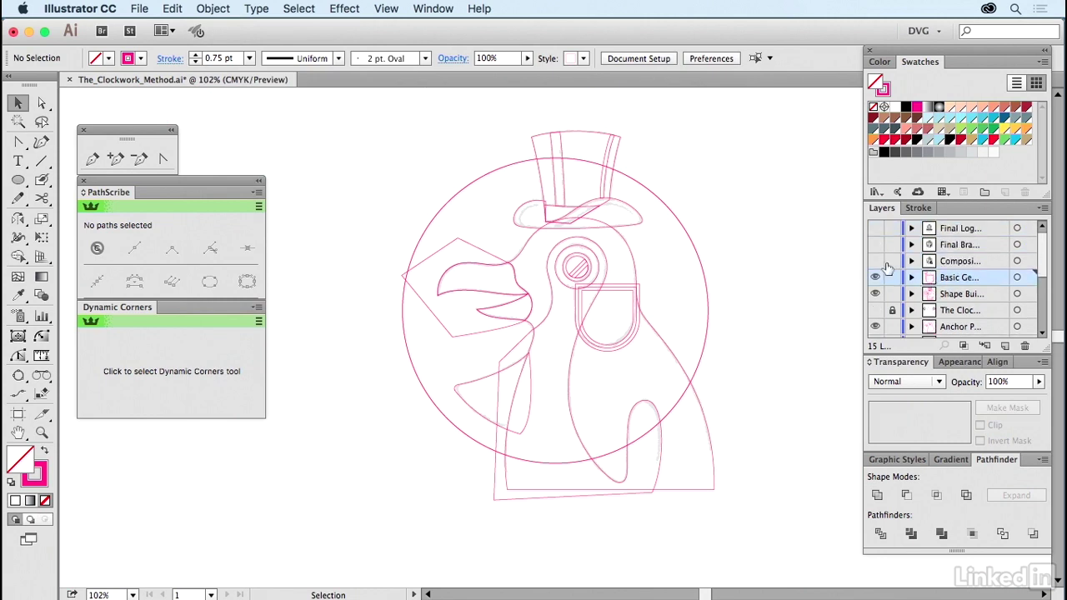
super+click(875, 277)
drag(875, 282, 876, 329)
scroll(877, 311, down, 1)
click(875, 325)
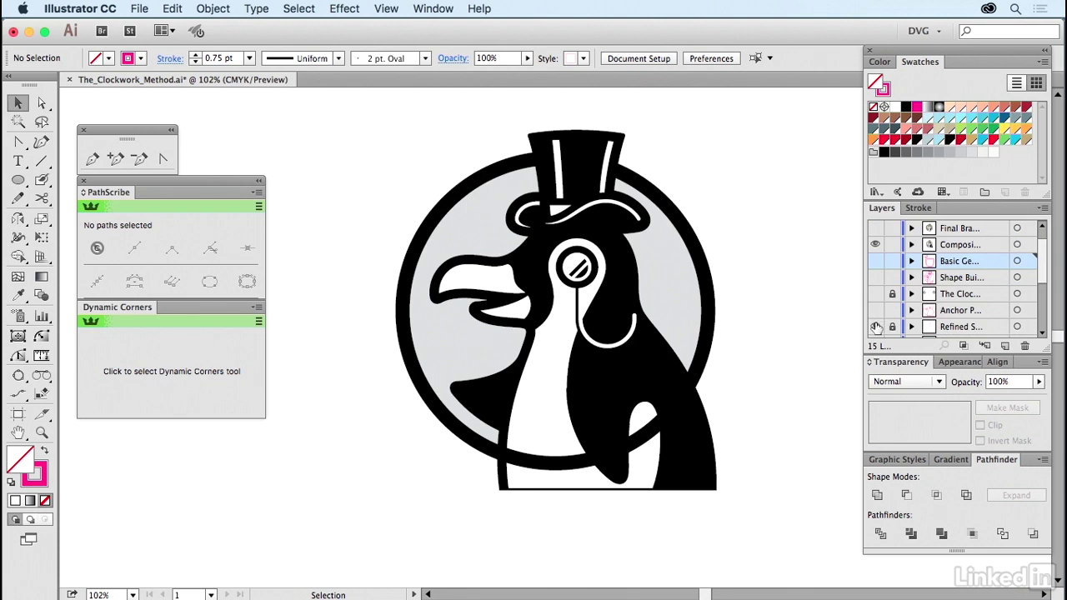
Replace the Composi... layer with the colored Final Bra... layer, and replace that with the Final Log... layer.
scroll(915, 280, up, 1)
click(875, 244)
click(875, 261)
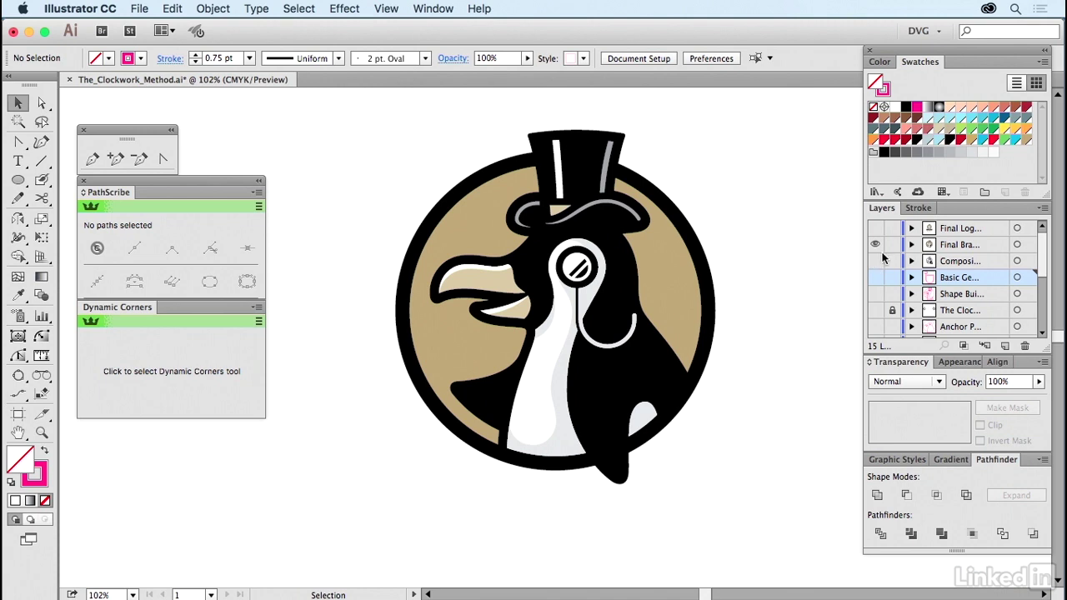
click(875, 228)
click(875, 244)
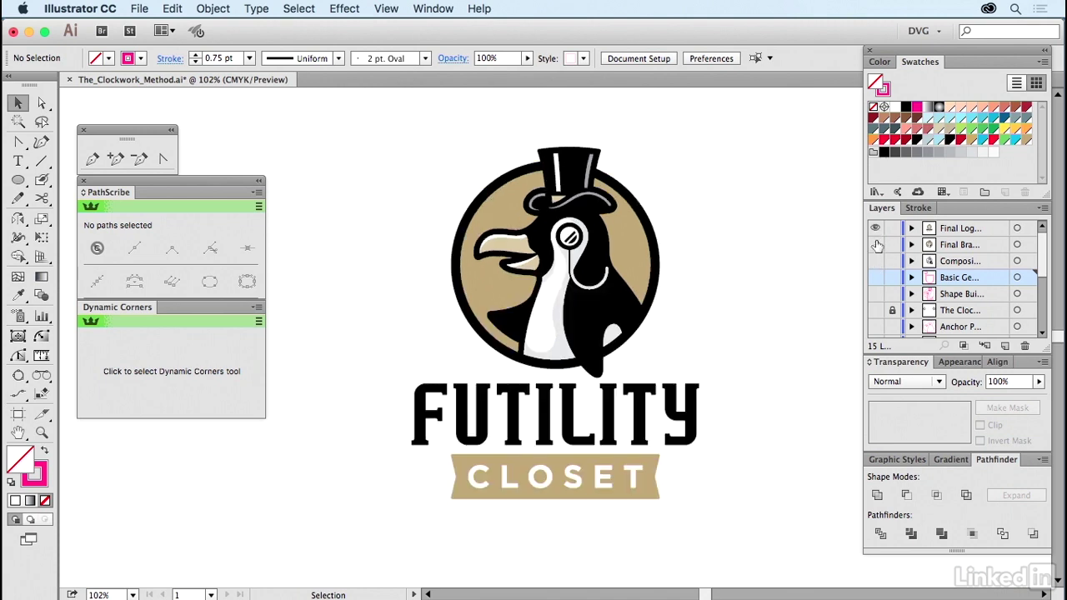